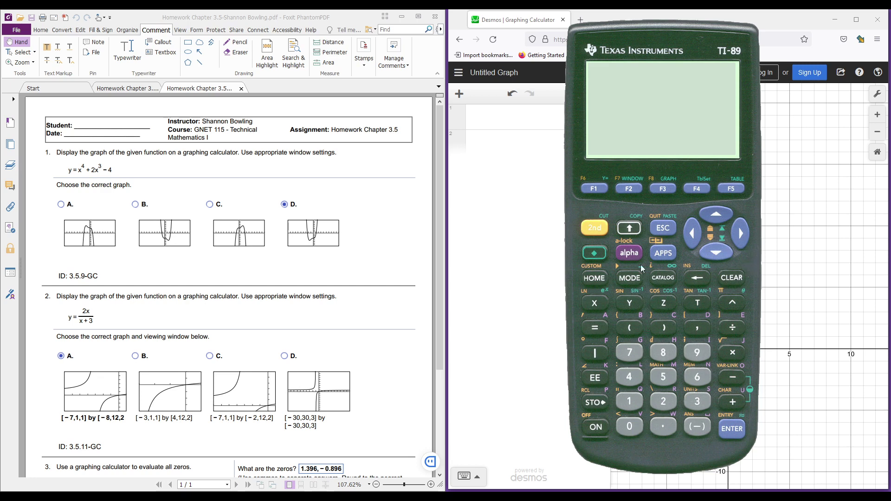
Enter x^4 + 2x^3 − 4 on the first expression line to plot the quartic
{"action": "left_click", "coordinate": [786, 23]}
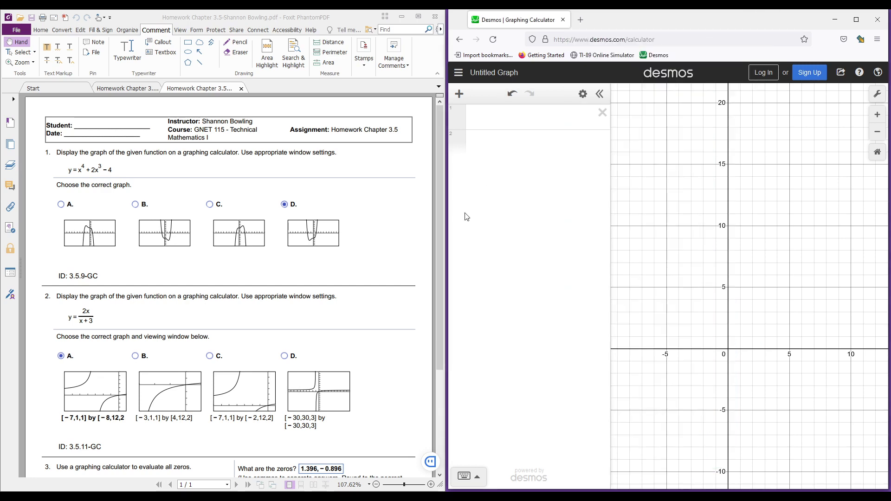
{"action": "left_click", "coordinate": [509, 120]}
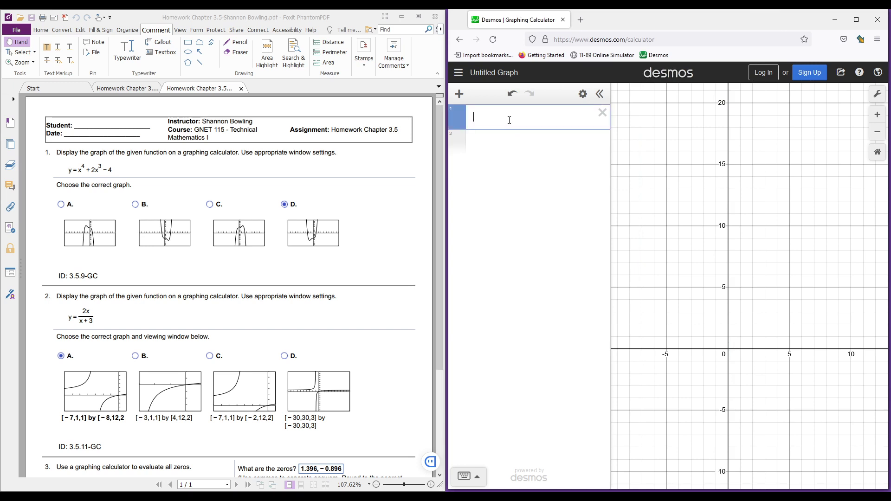
{"action": "type", "text": "x"}
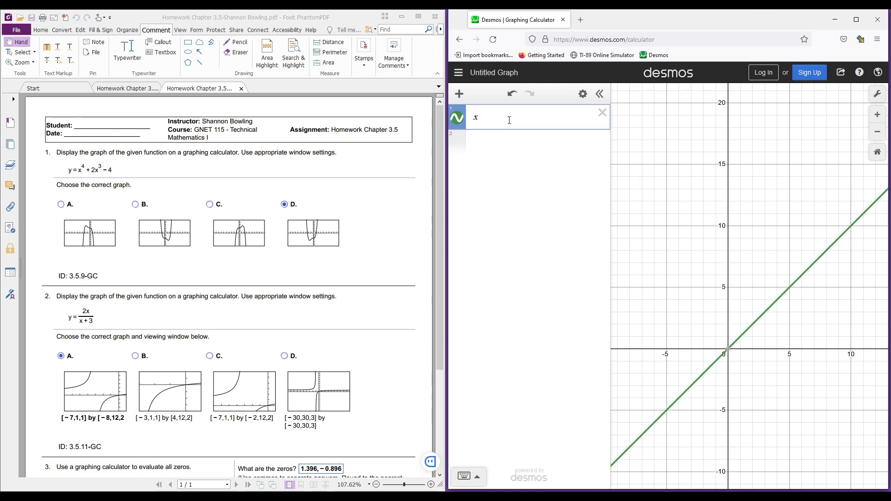
{"action": "type", "text": "^4"}
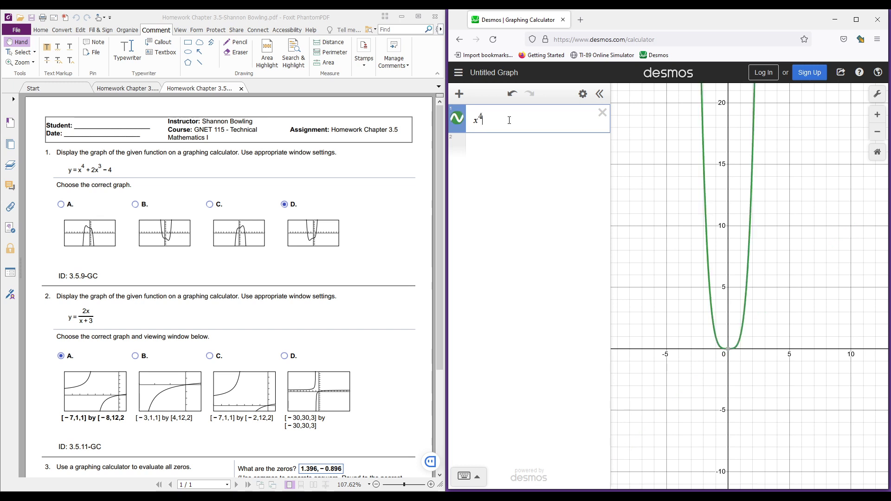
{"action": "type", "text": "+2x"}
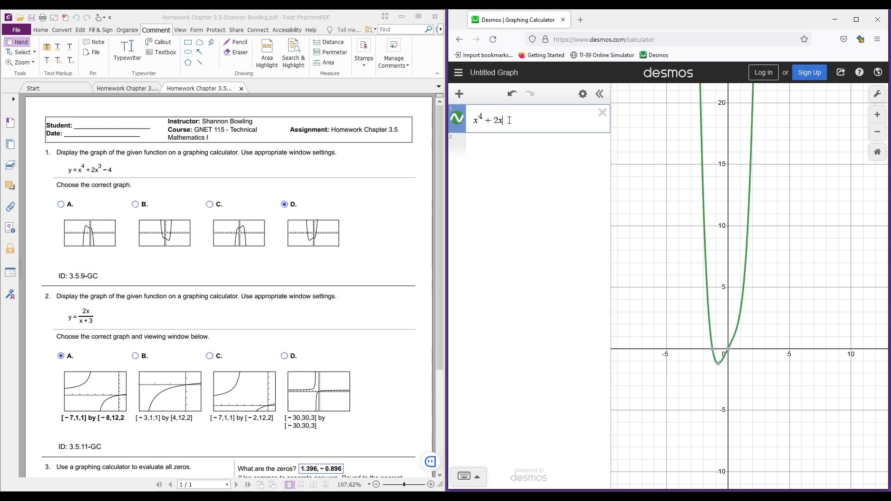
{"action": "type", "text": "^"}
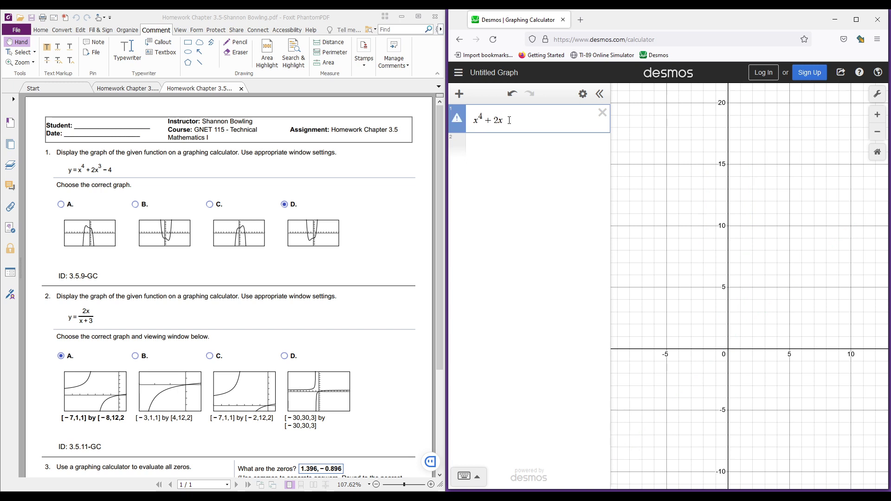
{"action": "type", "text": "3"}
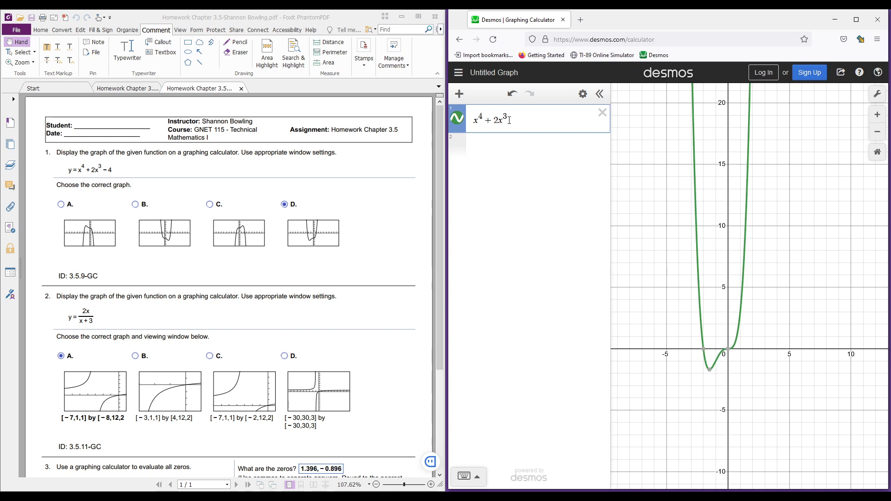
{"action": "key", "text": "Right"}
{"action": "type", "text": "-4"}
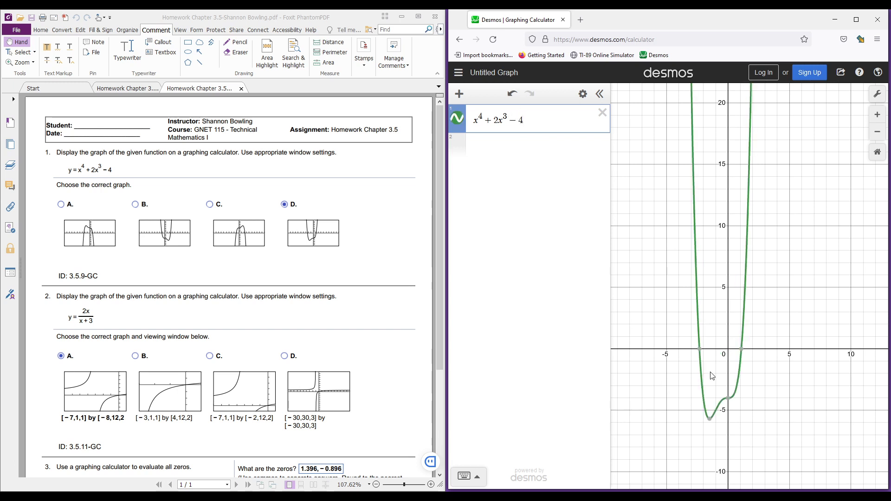
Pan and zoom in until the quartic's dip near x = −1.5 and both x-intercepts are centred
{"action": "left_click_drag", "start_coordinate": [715, 365], "coordinate": [742, 312]}
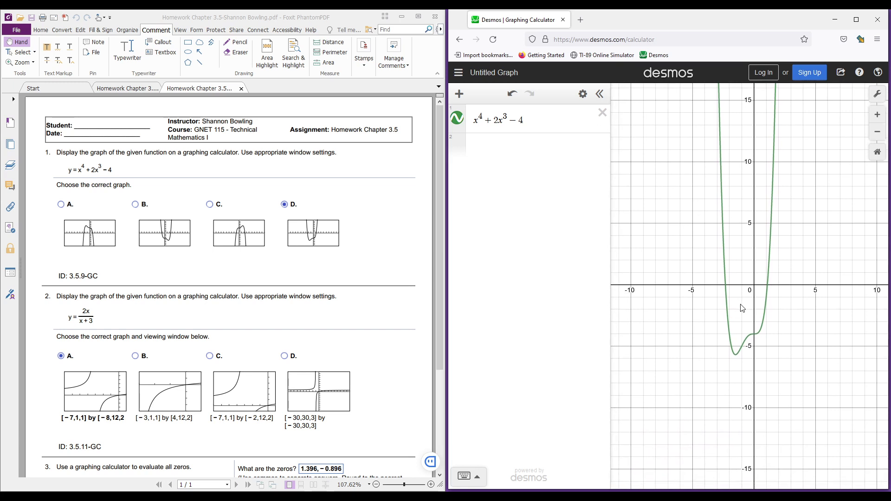
{"action": "scroll", "coordinate": [741, 312], "scroll_direction": "up", "scroll_amount": 2}
{"action": "scroll", "coordinate": [741, 312], "scroll_direction": "up", "scroll_amount": 2}
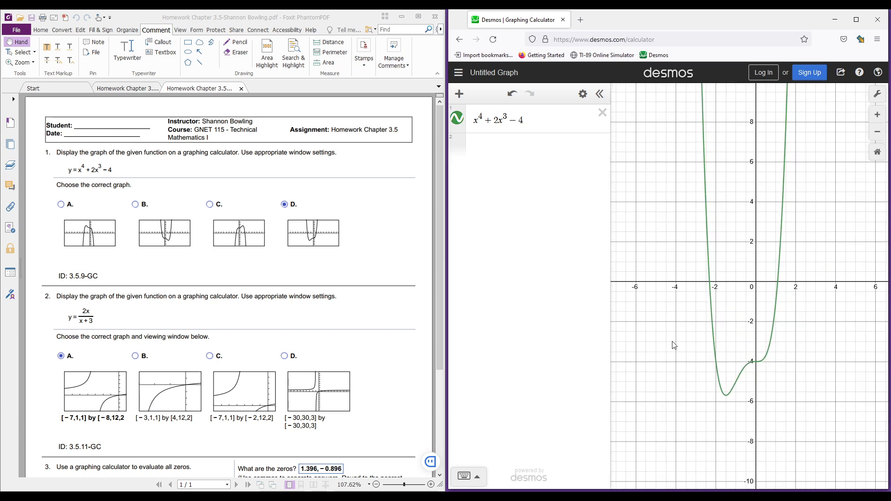
{"action": "scroll", "coordinate": [757, 313], "scroll_direction": "up", "scroll_amount": 1}
{"action": "mouse_move", "coordinate": [757, 313]}
{"action": "left_mouse_down"}
{"action": "mouse_move", "coordinate": [756, 293]}
{"action": "mouse_move", "coordinate": [770, 292]}
{"action": "mouse_move", "coordinate": [764, 298]}
{"action": "left_mouse_up"}
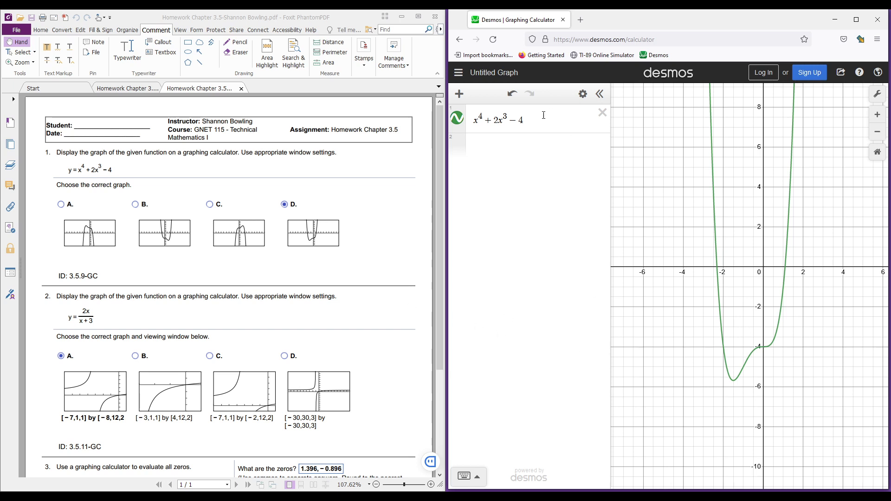
Replace the quartic with 2x/(x+3) and zoom out to show its asymptote at x = −3
{"action": "left_click_drag", "start_coordinate": [535, 121], "coordinate": [469, 125]}
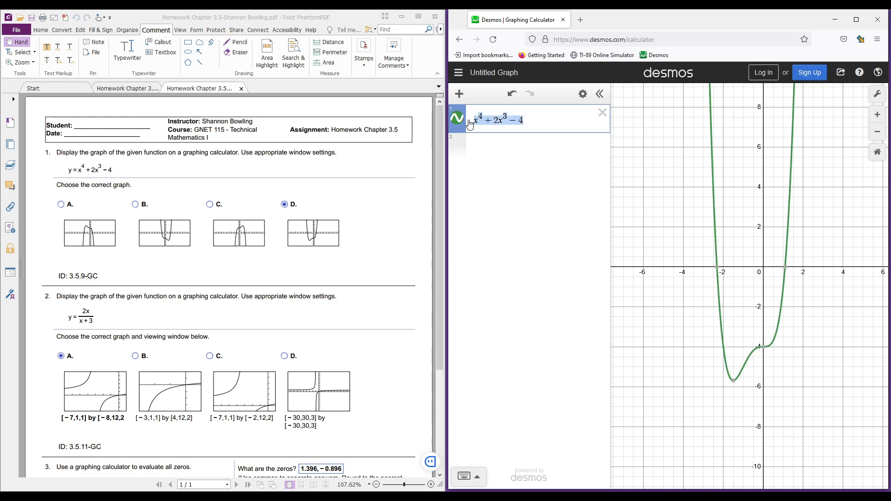
{"action": "type", "text": "("}
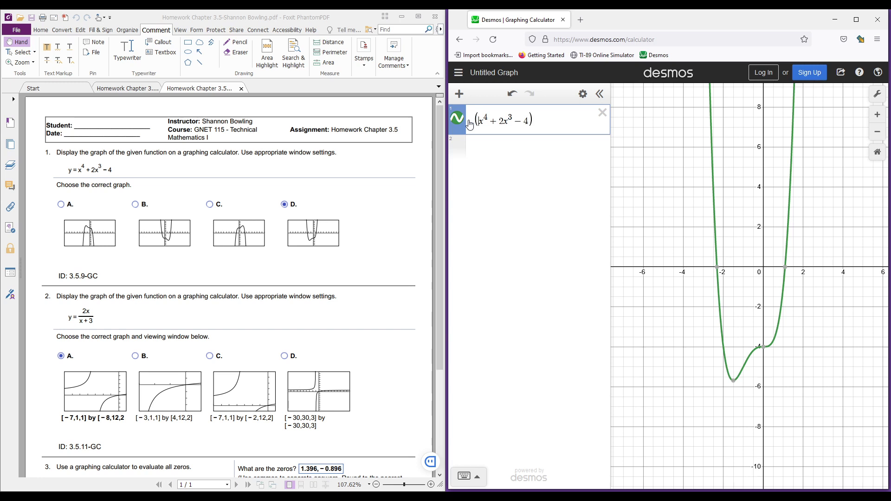
{"action": "key", "text": "ctrl+a"}
{"action": "key", "text": "BackSpace"}
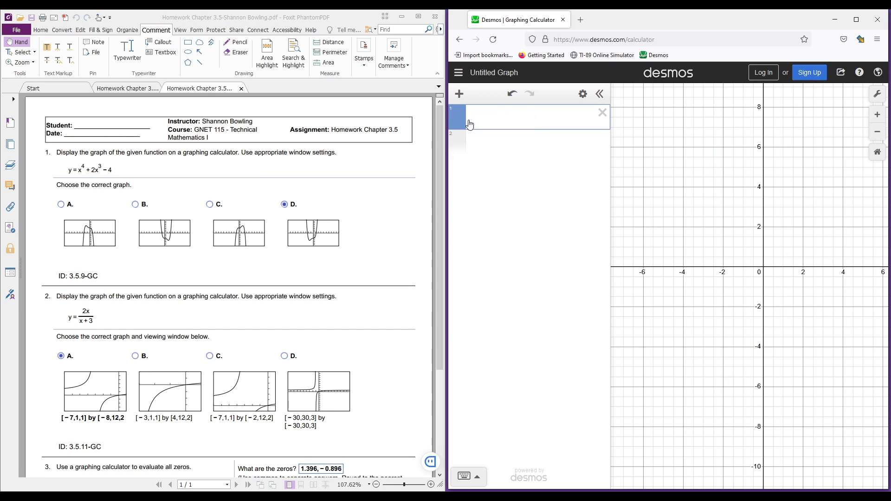
{"action": "type", "text": "("}
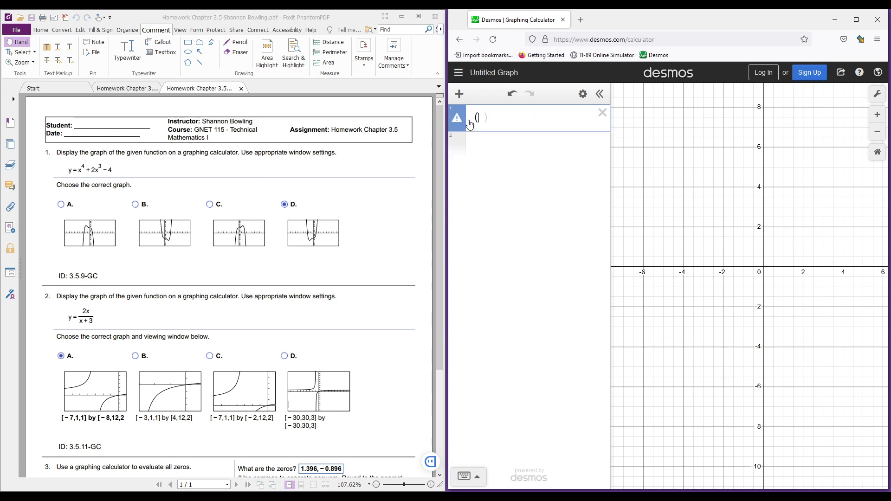
{"action": "type", "text": "2x)"}
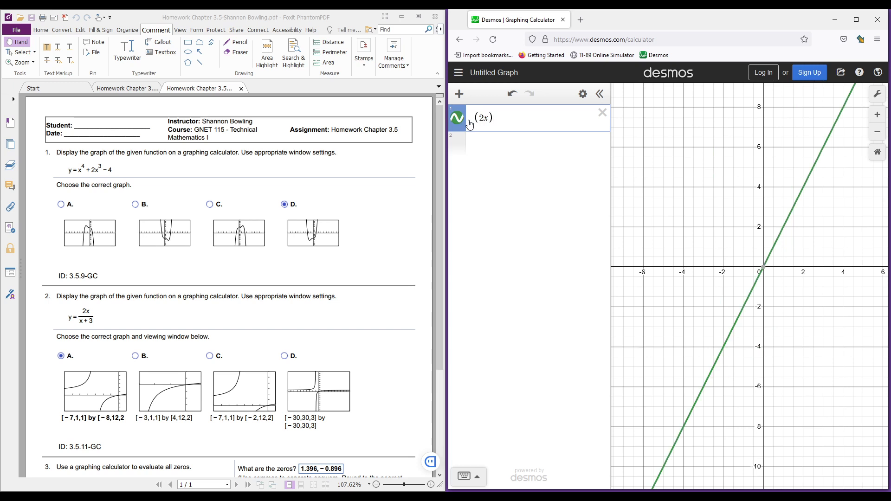
{"action": "type", "text": "/"}
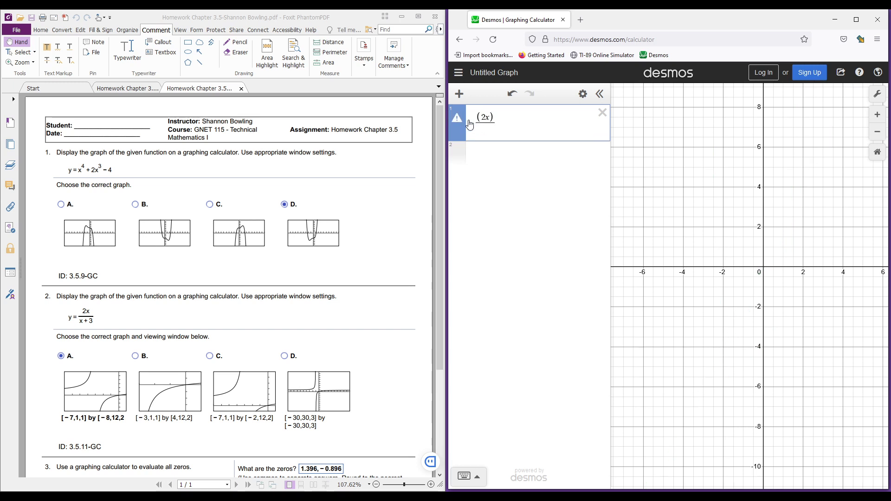
{"action": "type", "text": "x+3"}
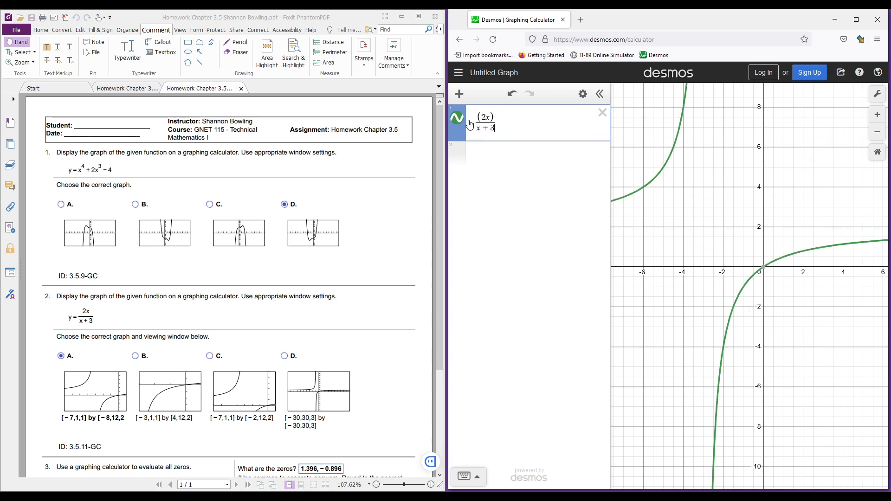
{"action": "left_click_drag", "start_coordinate": [734, 245], "coordinate": [751, 259]}
{"action": "scroll", "coordinate": [760, 252], "scroll_direction": "down", "scroll_amount": 3}
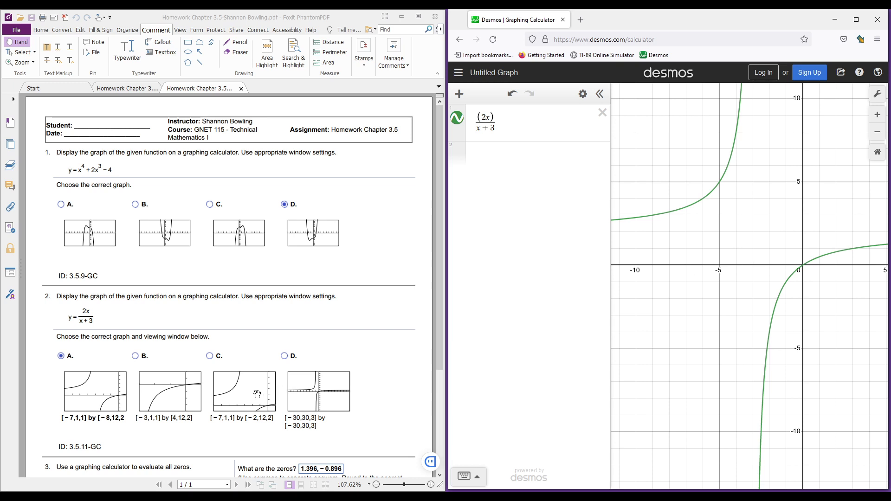
Shift the view slightly and bring up Graph Settings showing the current −9.354 to 7.32 window
{"action": "left_click_drag", "start_coordinate": [710, 289], "coordinate": [674, 301]}
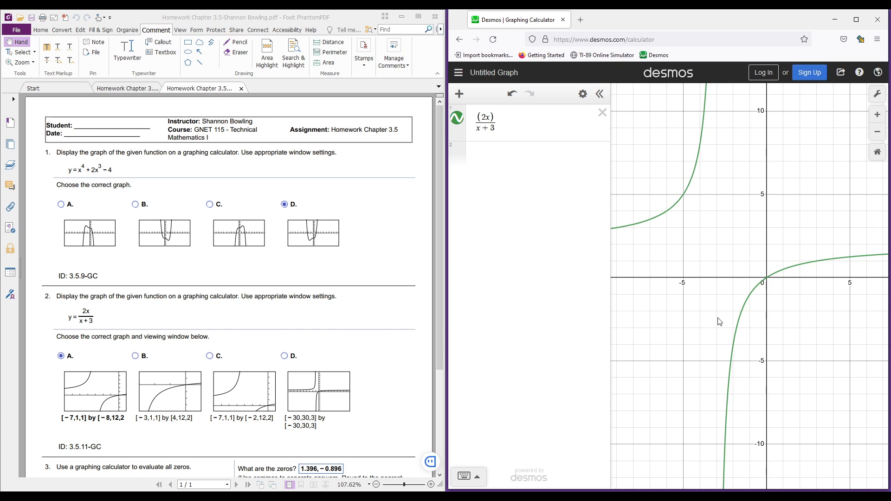
{"action": "left_click", "coordinate": [582, 94]}
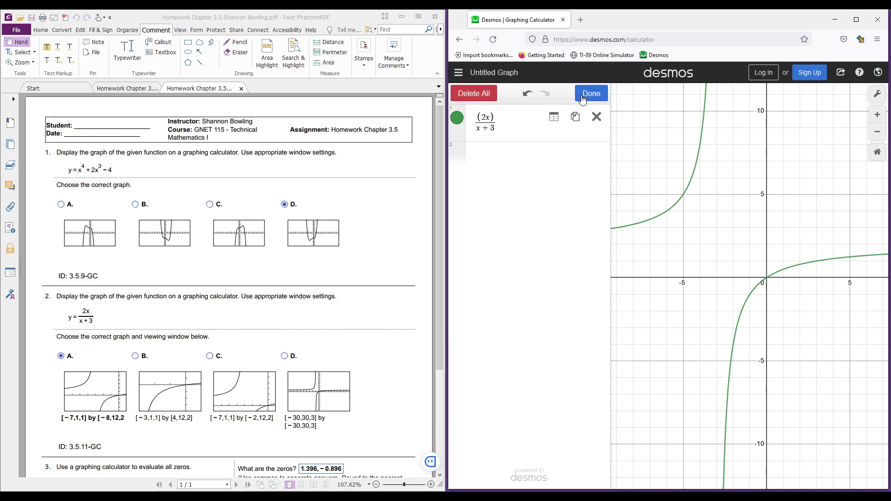
{"action": "left_click", "coordinate": [582, 96]}
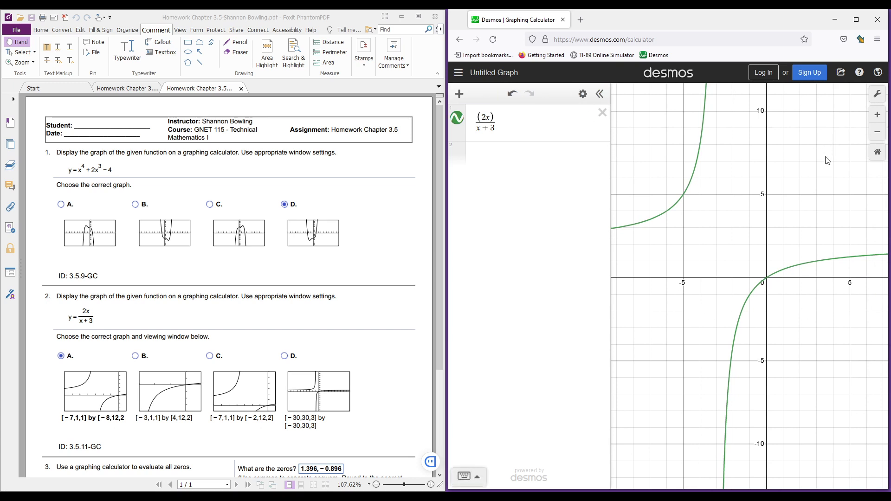
{"action": "left_click", "coordinate": [876, 95]}
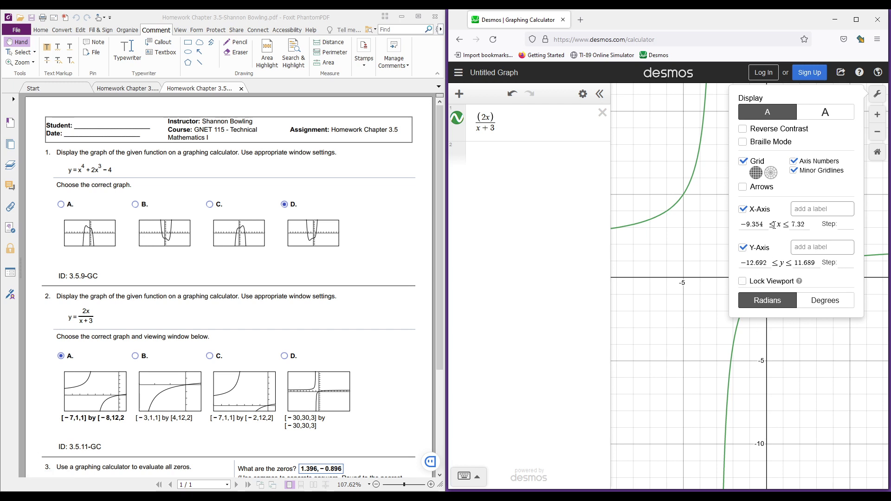
Set the window to −7 ≤ x ≤ 1 and −8 ≤ y ≤ 12, then close the settings
{"action": "left_click_drag", "start_coordinate": [763, 226], "coordinate": [725, 232]}
{"action": "type", "text": "-7"}
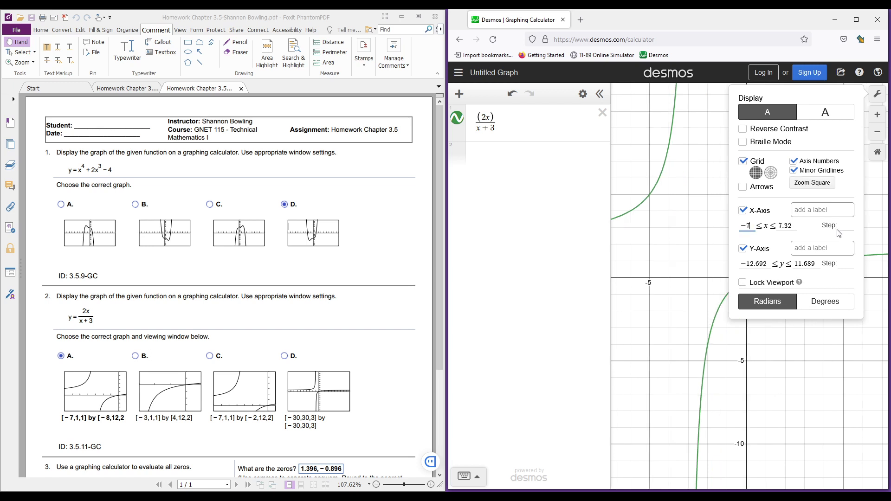
{"action": "double_click", "coordinate": [787, 228]}
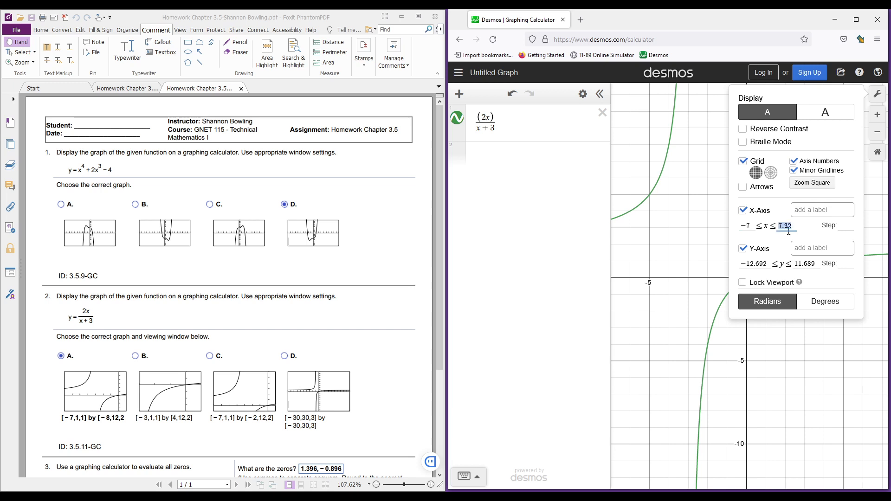
{"action": "type", "text": "1"}
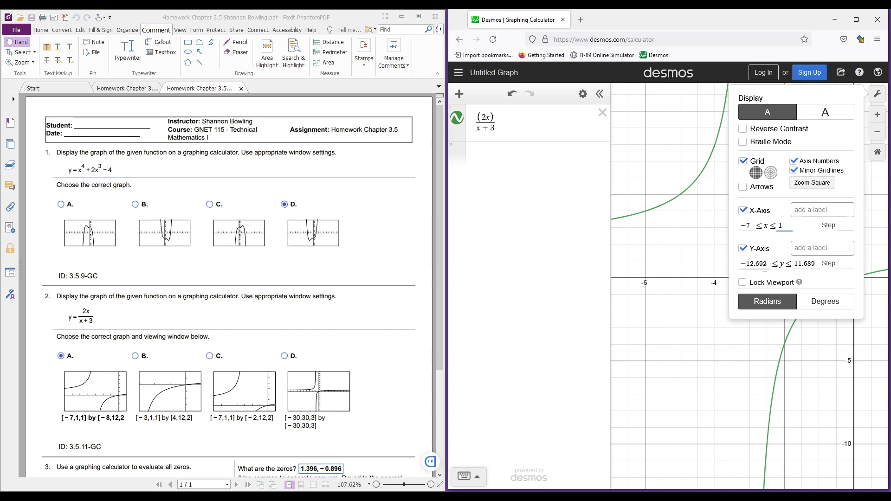
{"action": "left_click_drag", "start_coordinate": [765, 265], "coordinate": [727, 268]}
{"action": "type", "text": "-"}
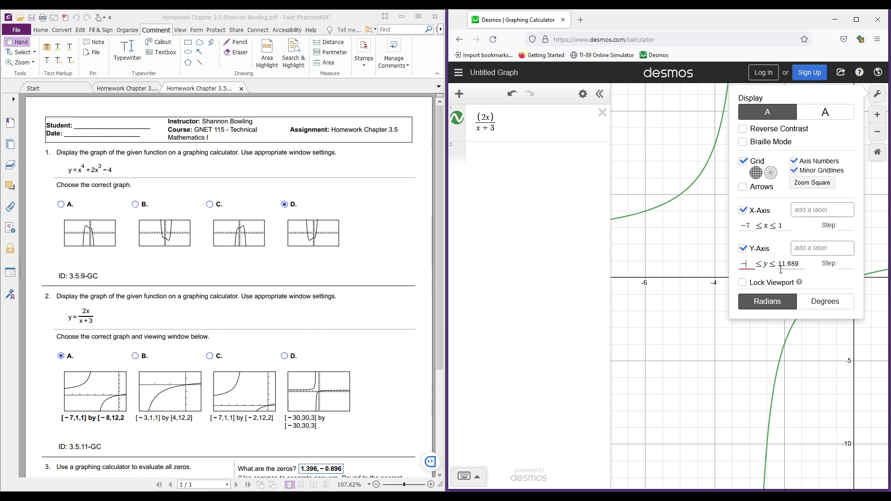
{"action": "type", "text": "8"}
{"action": "double_click", "coordinate": [778, 268]}
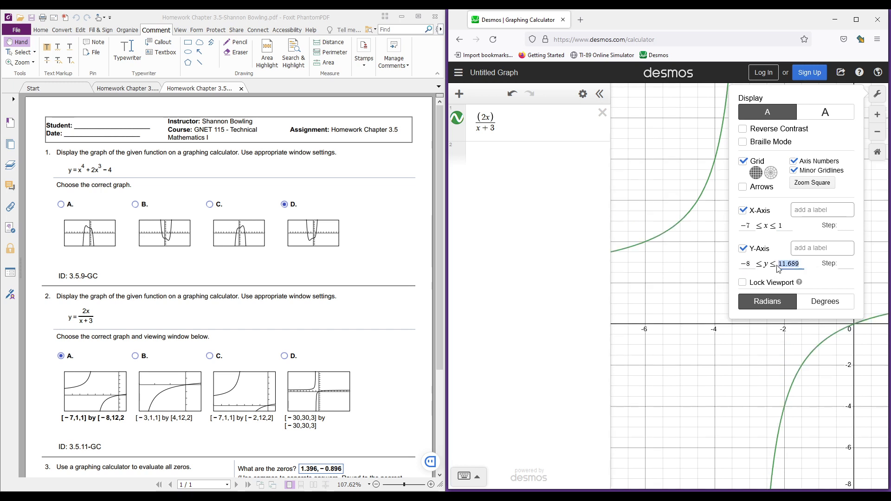
{"action": "type", "text": "12"}
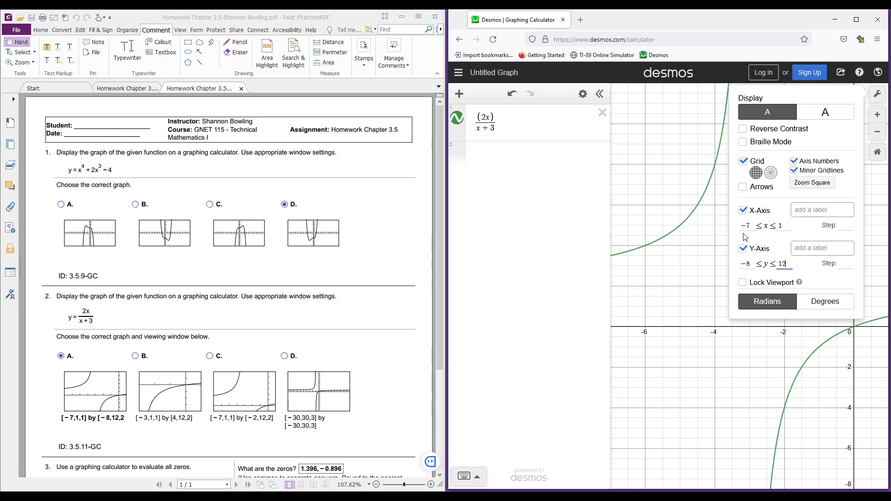
{"action": "left_click", "coordinate": [683, 410]}
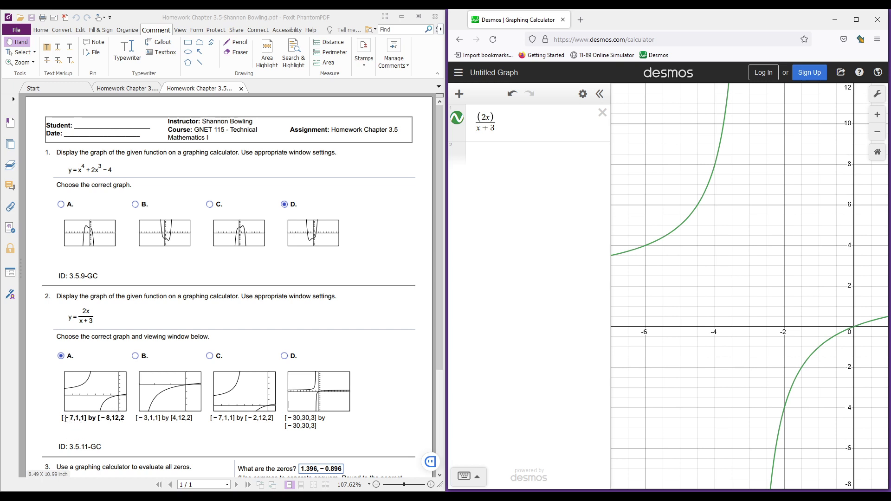
{"action": "left_click_drag", "start_coordinate": [65, 418], "coordinate": [78, 418]}
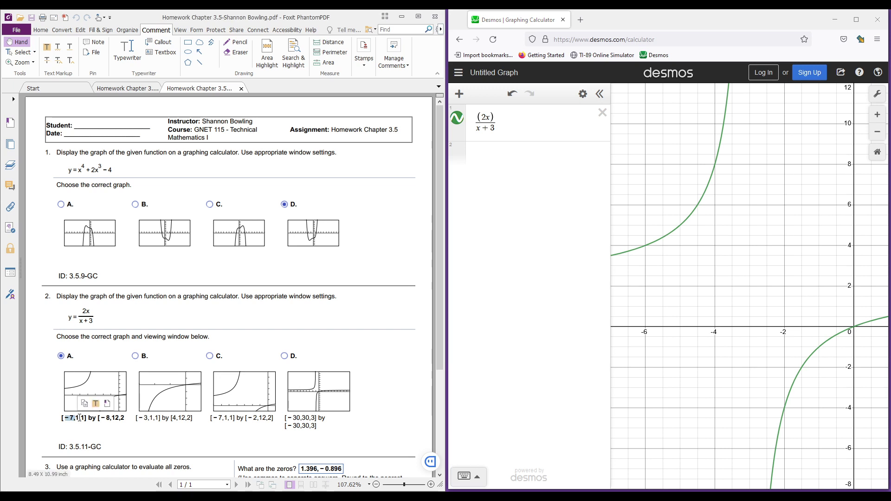
{"action": "left_click", "coordinate": [78, 418]}
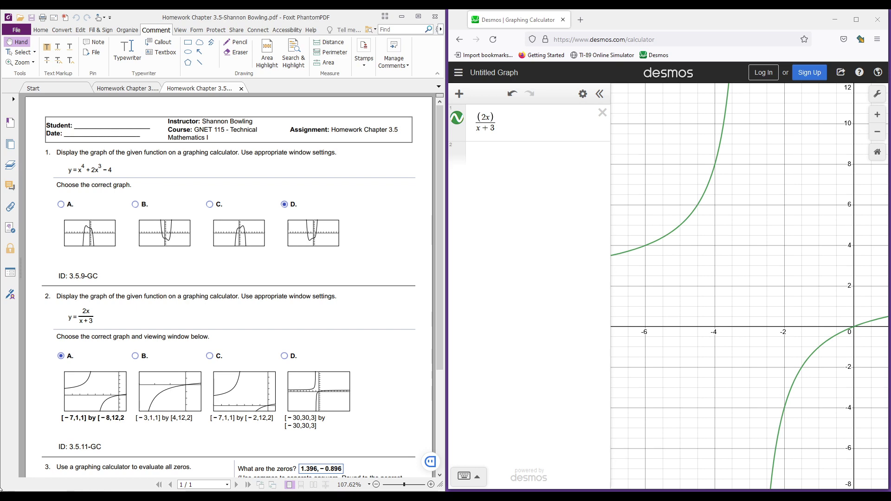
Scroll the homework PDF down to bring questions 3 and 4 into view
{"action": "scroll", "coordinate": [245, 332], "scroll_direction": "down", "scroll_amount": 3}
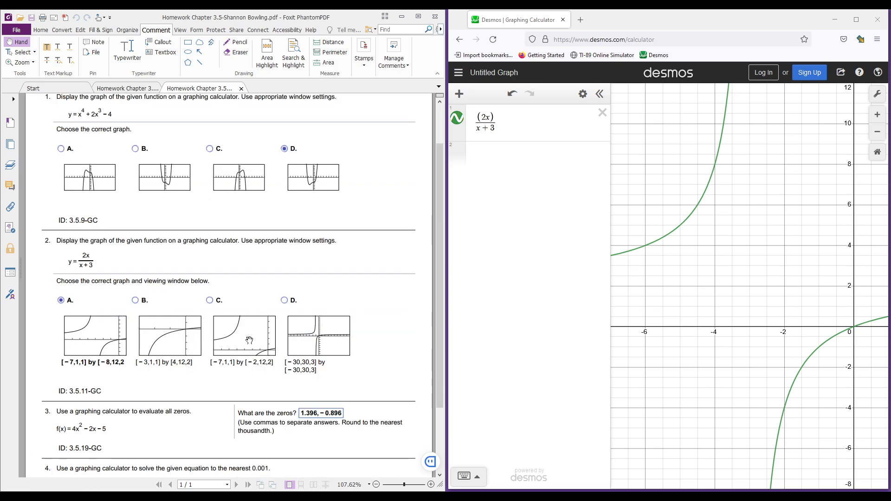
{"action": "scroll", "coordinate": [247, 344], "scroll_direction": "down", "scroll_amount": 1}
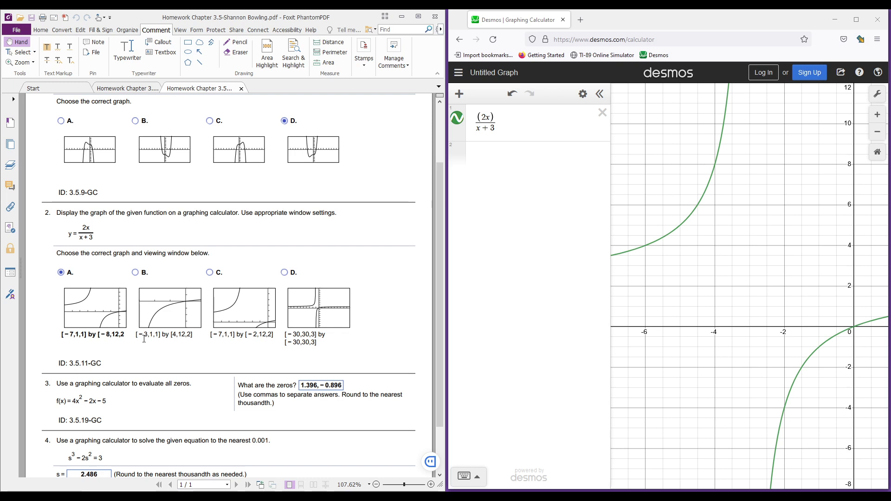
Set the window to x from −3 to 1 (step 1) and y from 4 to 12 (step 2)
{"action": "left_click", "coordinate": [877, 94]}
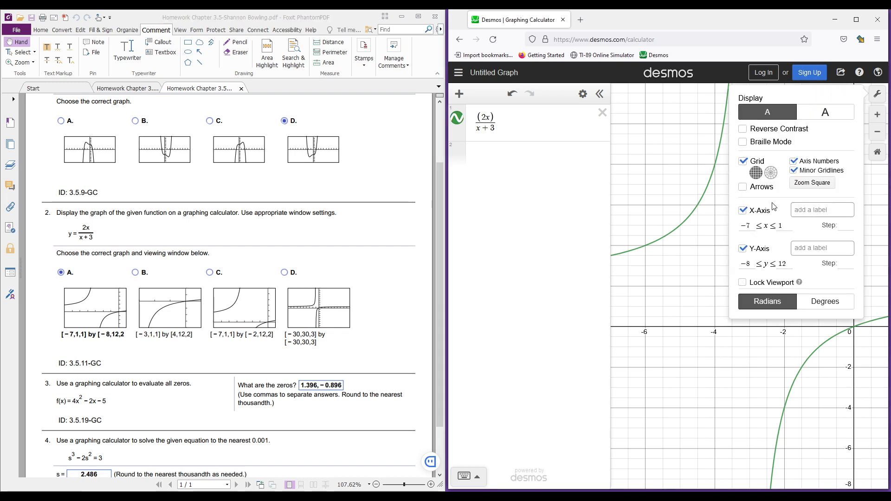
{"action": "left_click", "coordinate": [749, 226]}
{"action": "type", "text": "3"}
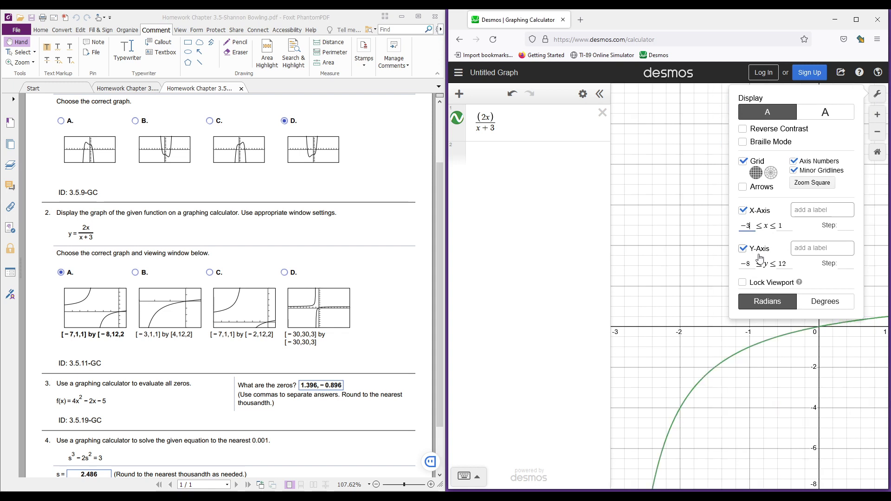
{"action": "key", "text": "Tab"}
{"action": "key", "text": "Tab"}
{"action": "type", "text": "2"}
{"action": "key", "text": "BackSpace"}
{"action": "type", "text": "1"}
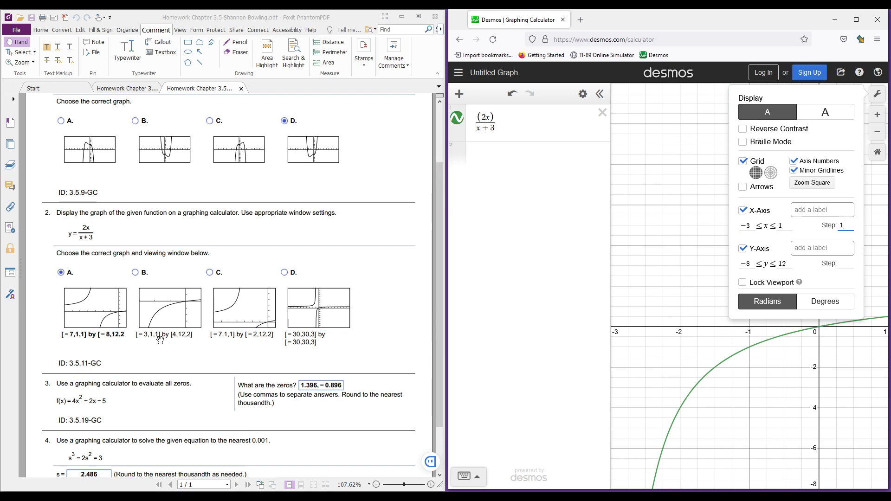
{"action": "left_click", "coordinate": [751, 264]}
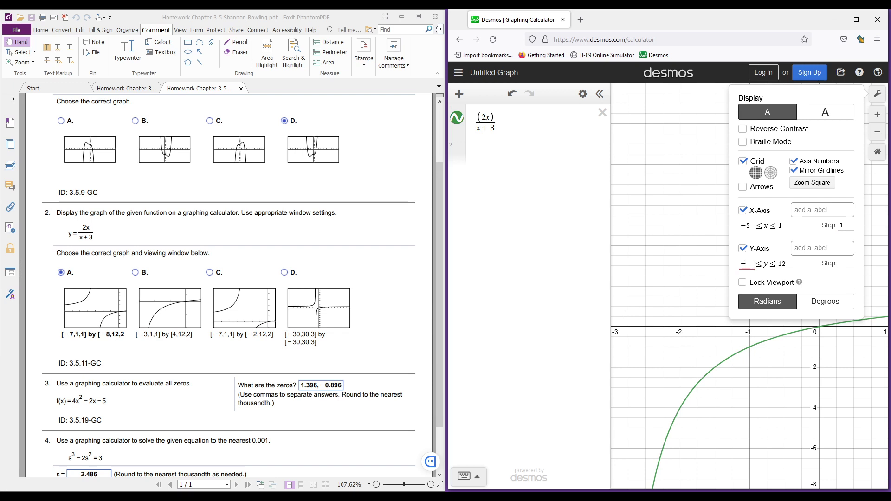
{"action": "type", "text": "4"}
{"action": "key", "text": "Tab"}
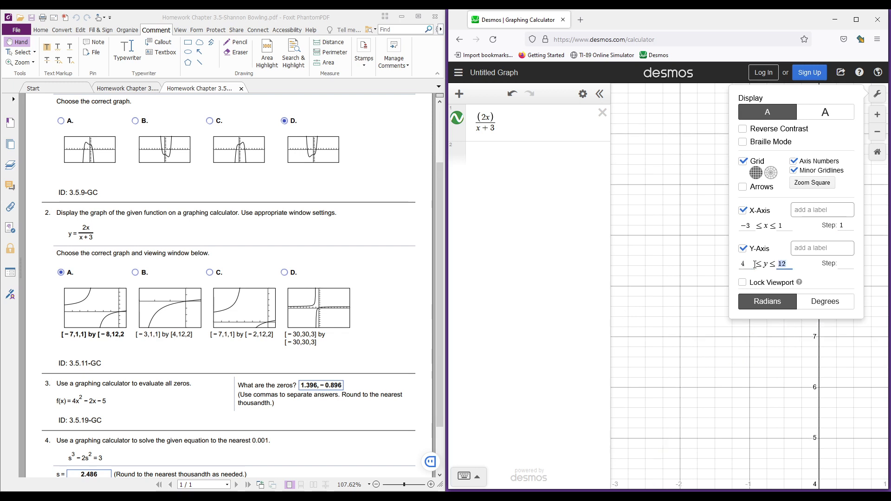
{"action": "type", "text": "12"}
{"action": "key", "text": "Tab"}
{"action": "type", "text": "2"}
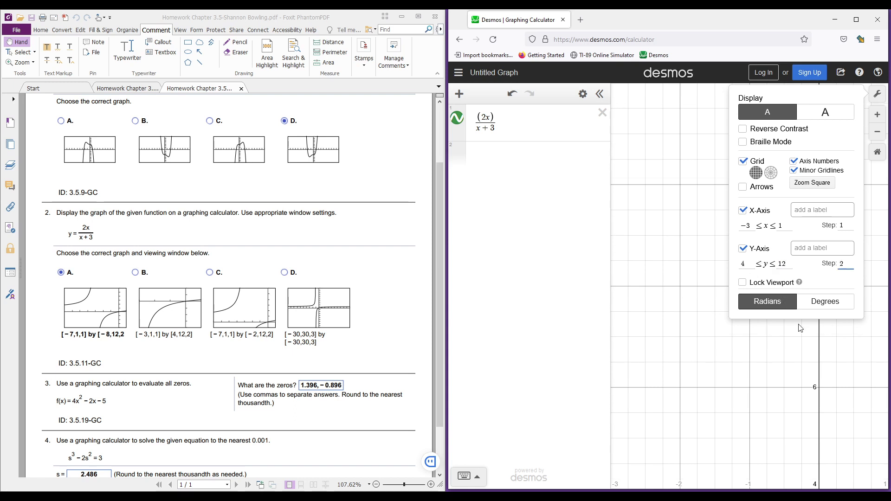
Close the settings and zoom out, then back in, on the left branch rising toward x = −3
{"action": "left_click", "coordinate": [732, 345]}
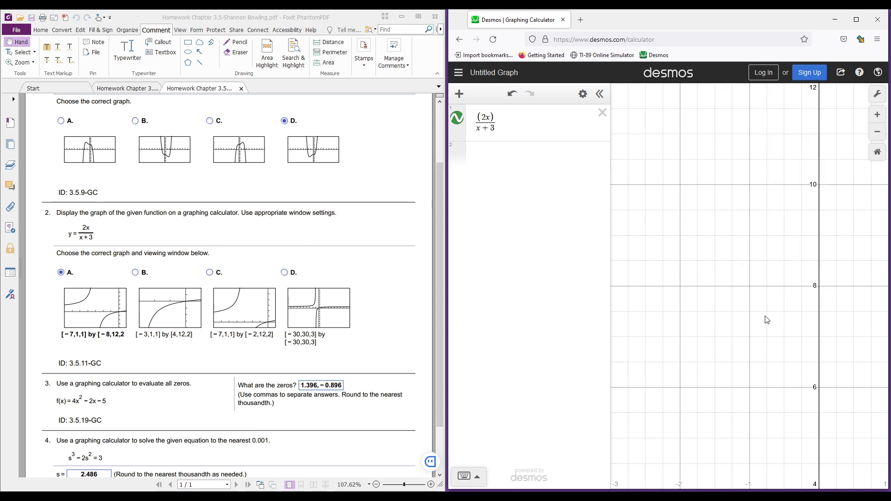
{"action": "scroll", "coordinate": [760, 363], "scroll_direction": "down", "scroll_amount": 4}
{"action": "scroll", "coordinate": [761, 363], "scroll_direction": "down", "scroll_amount": 6}
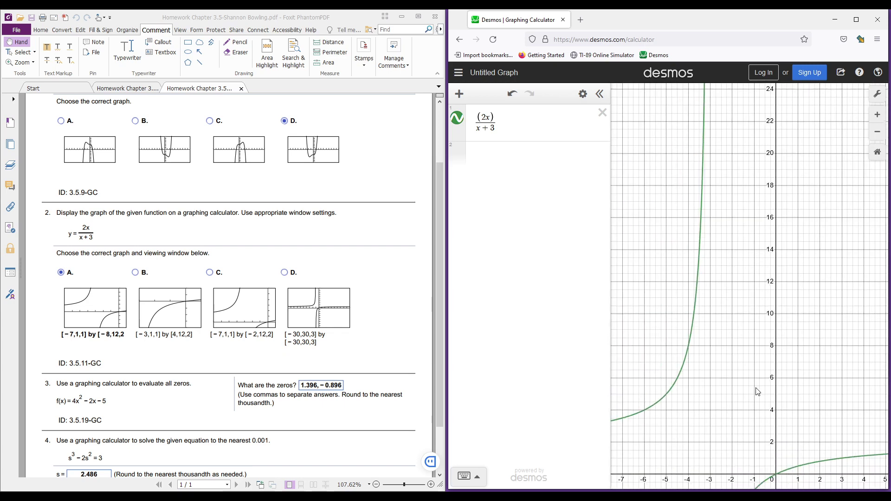
{"action": "scroll", "coordinate": [736, 371], "scroll_direction": "up", "scroll_amount": 4}
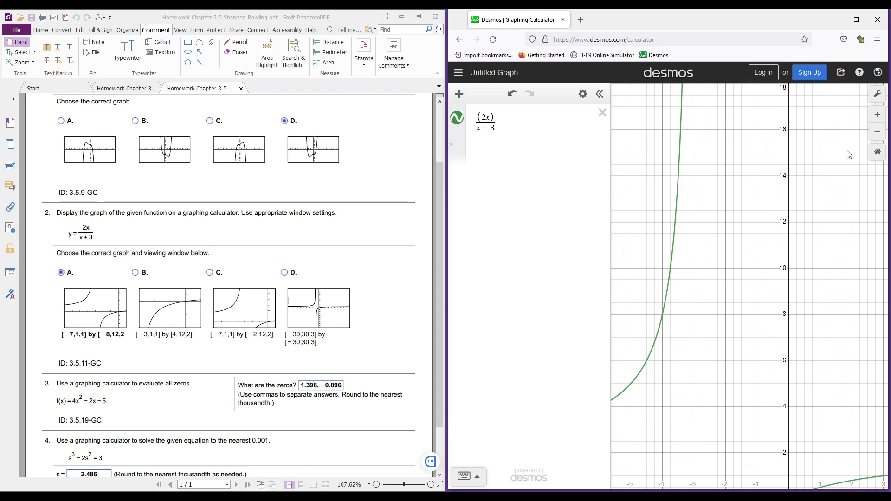
Enter x-axis −7 to 1 and y-axis −2 to 12 in Graph Settings
{"action": "left_click", "coordinate": [878, 94]}
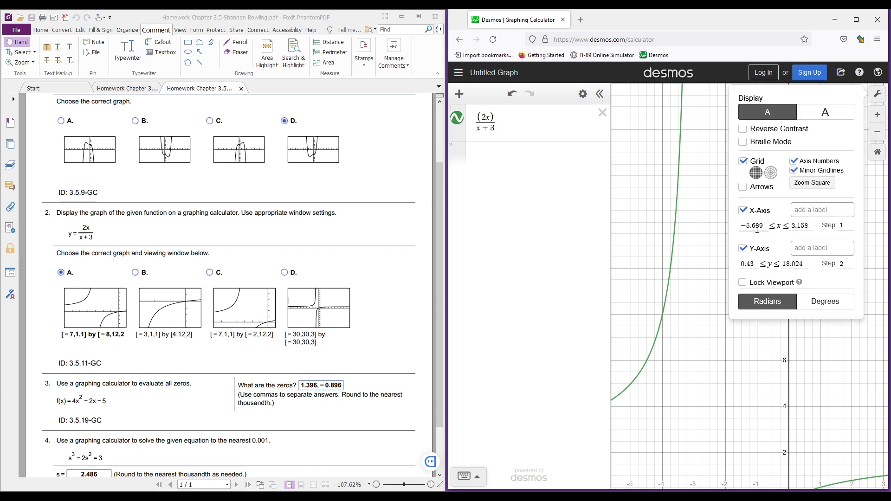
{"action": "left_click_drag", "start_coordinate": [764, 224], "coordinate": [733, 227]}
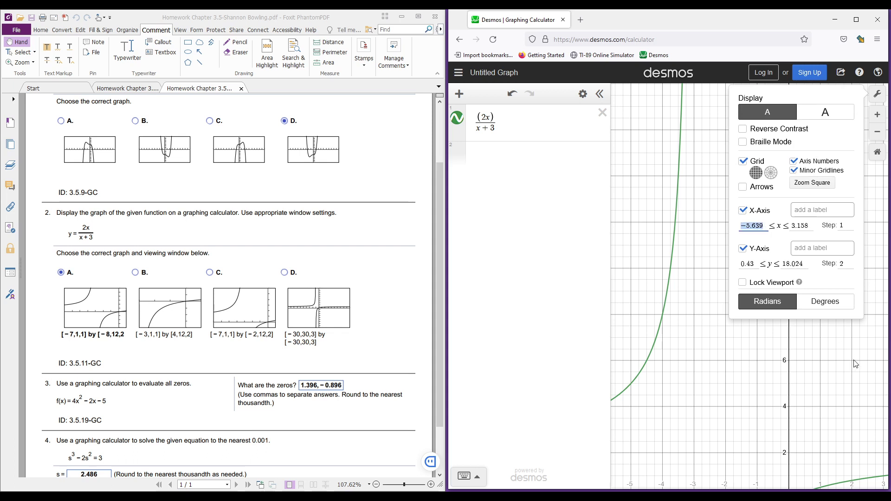
{"action": "type", "text": "-7"}
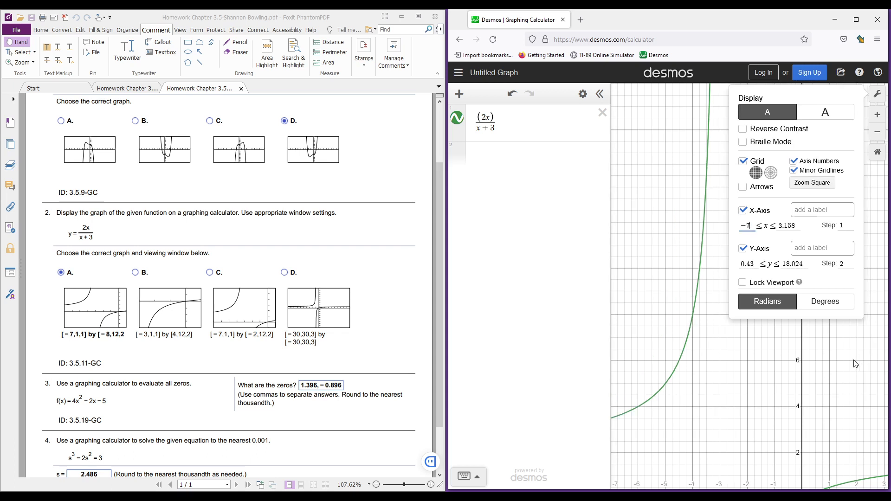
{"action": "key", "text": "Tab"}
{"action": "type", "text": "1"}
{"action": "key", "text": "Tab"}
{"action": "key", "text": "Tab"}
{"action": "key", "text": "Tab"}
{"action": "key", "text": "Tab"}
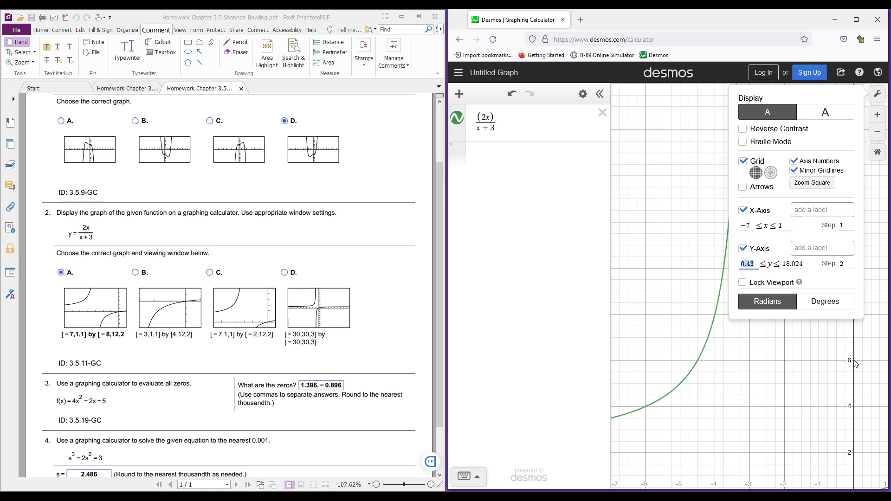
{"action": "type", "text": "-2"}
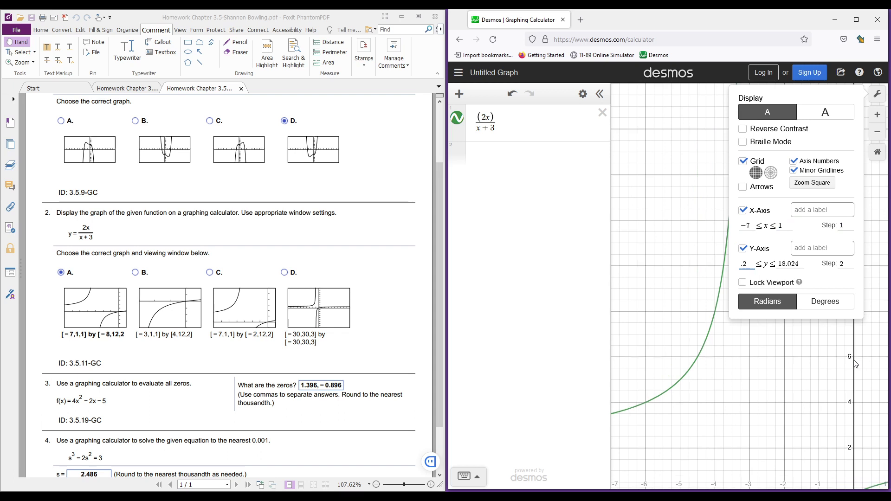
{"action": "key", "text": "Tab"}
{"action": "type", "text": "12"}
{"action": "key", "text": "Tab"}
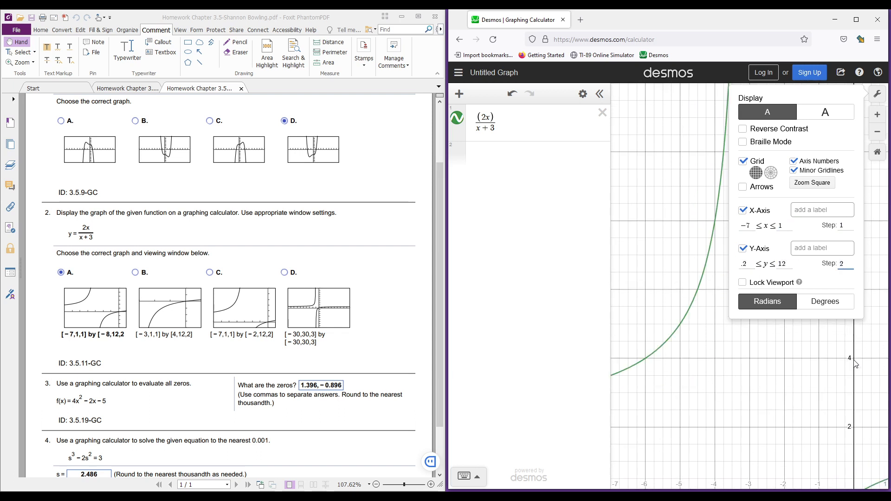
Close the settings and pan up so the x-axis and both branches of 2x/(x+3) show
{"action": "left_click", "coordinate": [781, 370]}
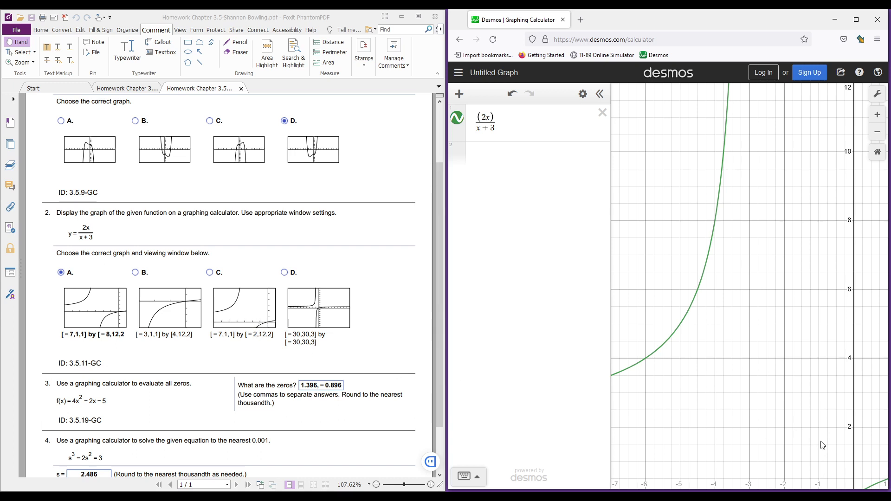
{"action": "left_click_drag", "start_coordinate": [796, 449], "coordinate": [790, 338]}
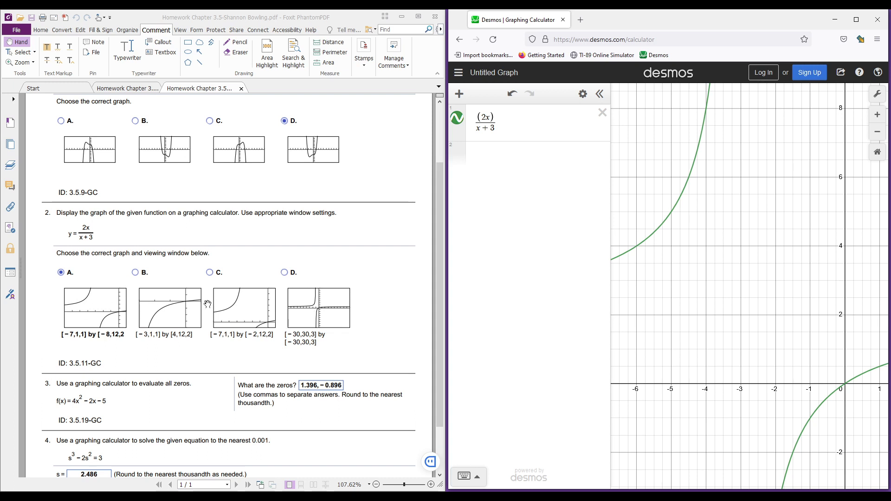
{"action": "scroll", "coordinate": [206, 304], "scroll_direction": "down", "scroll_amount": 3}
Replace 2x/(x+3) with 4x² + 2x − 5 and pan to show the vertex and zeros
{"action": "left_click_drag", "start_coordinate": [499, 124], "coordinate": [467, 124]}
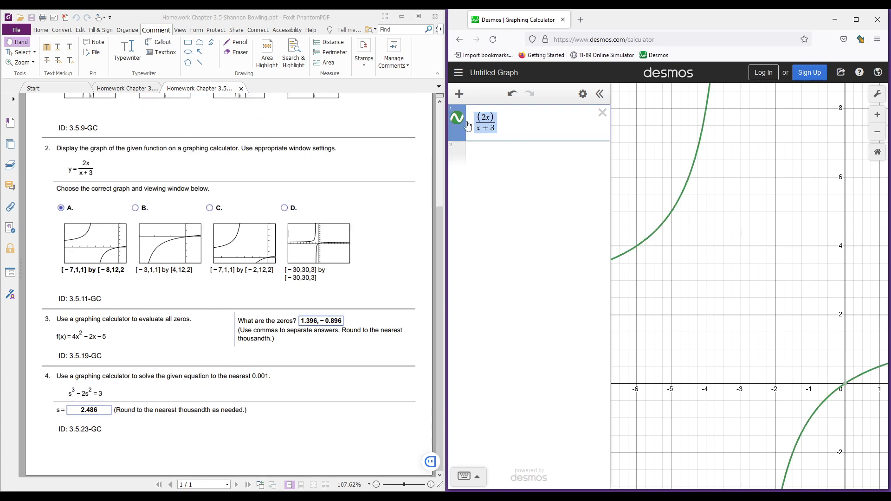
{"action": "key", "text": "BackSpace"}
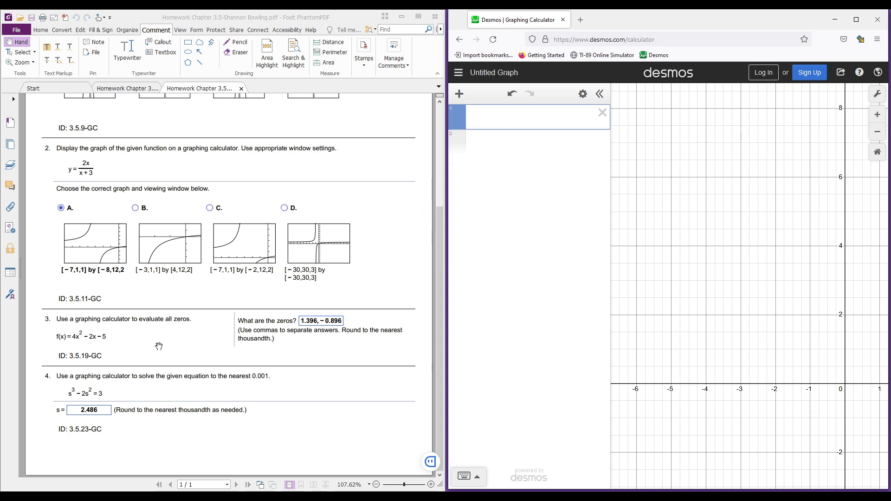
{"action": "type", "text": "4x^"}
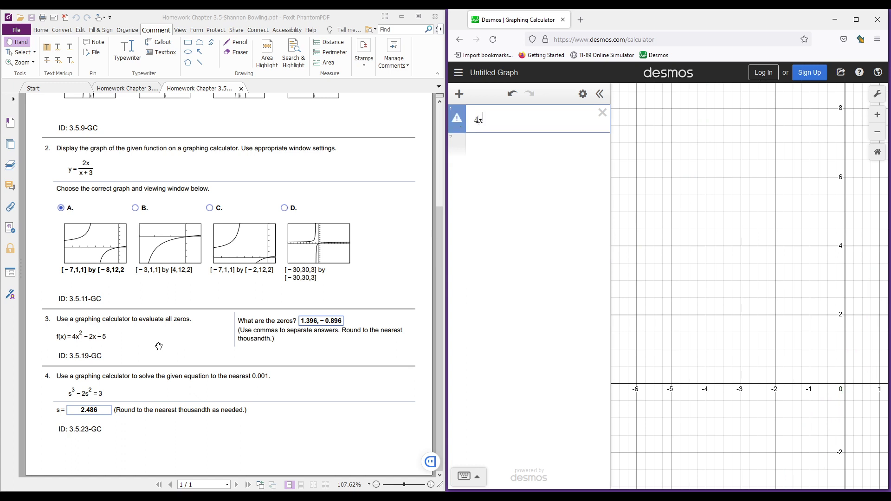
{"action": "type", "text": "2"}
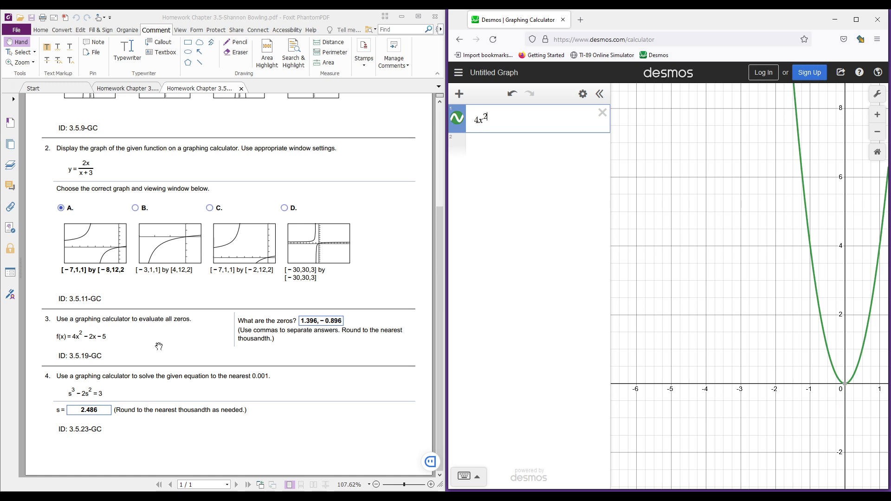
{"action": "key", "text": "Right"}
{"action": "type", "text": "+2x"}
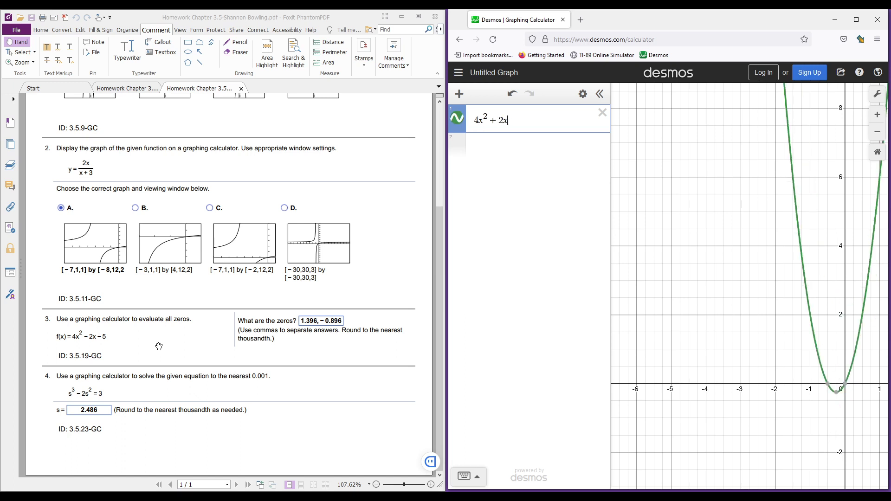
{"action": "type", "text": "-5"}
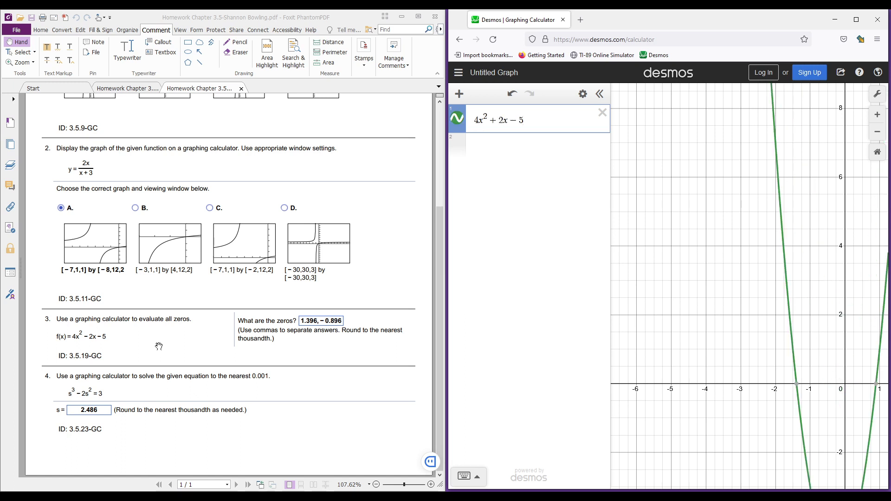
{"action": "left_click_drag", "start_coordinate": [789, 445], "coordinate": [699, 256]}
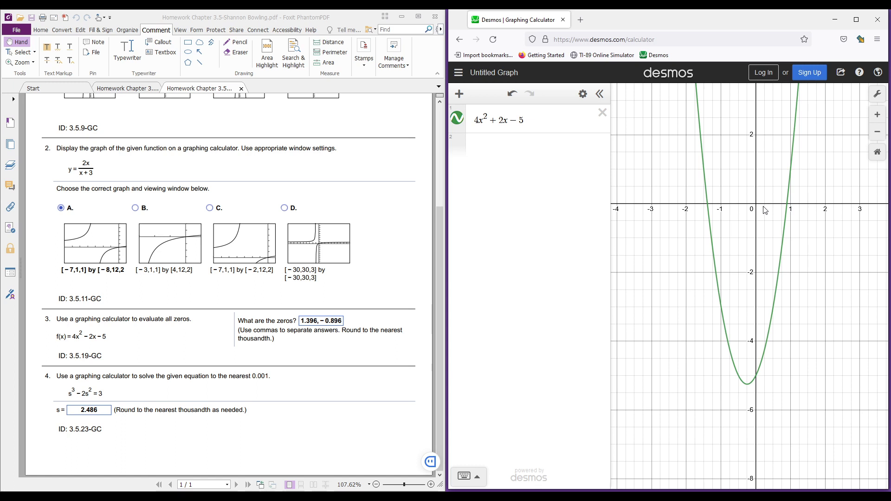
Add a second expression, correcting an initial x = 0 to y = 0
{"action": "left_click", "coordinate": [501, 143]}
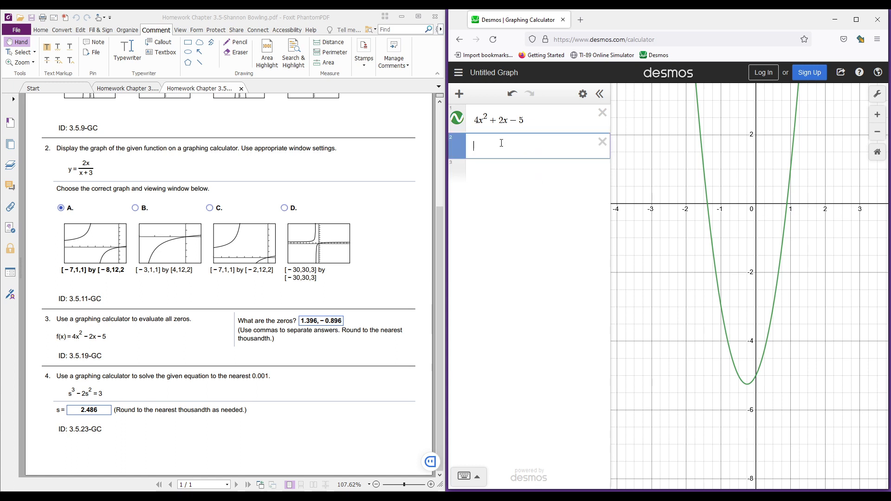
{"action": "type", "text": "x=0"}
{"action": "key", "text": "Return"}
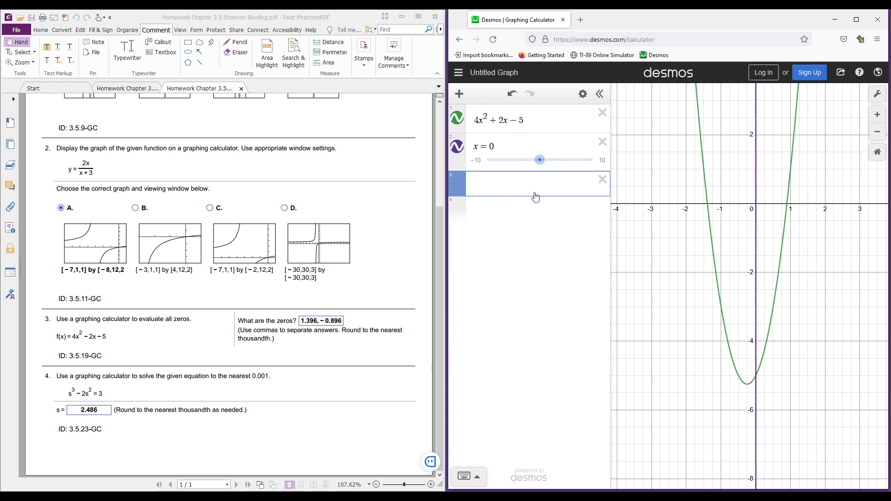
{"action": "left_click", "coordinate": [501, 145]}
{"action": "key", "text": "BackSpace"}
{"action": "key", "text": "BackSpace"}
{"action": "key", "text": "BackSpace"}
{"action": "type", "text": "y "}
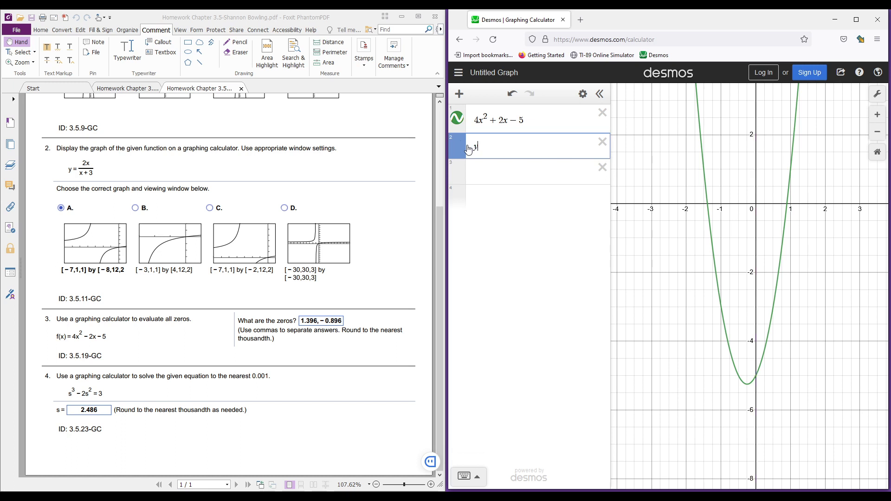
{"action": "type", "text": "= 0"}
{"action": "key", "text": "Return"}
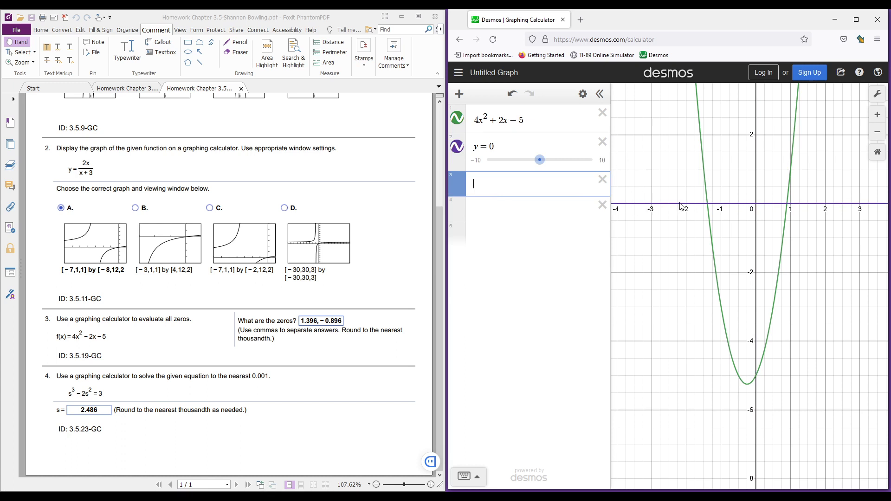
Pin the parabola's zero labels at (−1.396, 0) and (0.896, 0)
{"action": "left_click", "coordinate": [713, 231]}
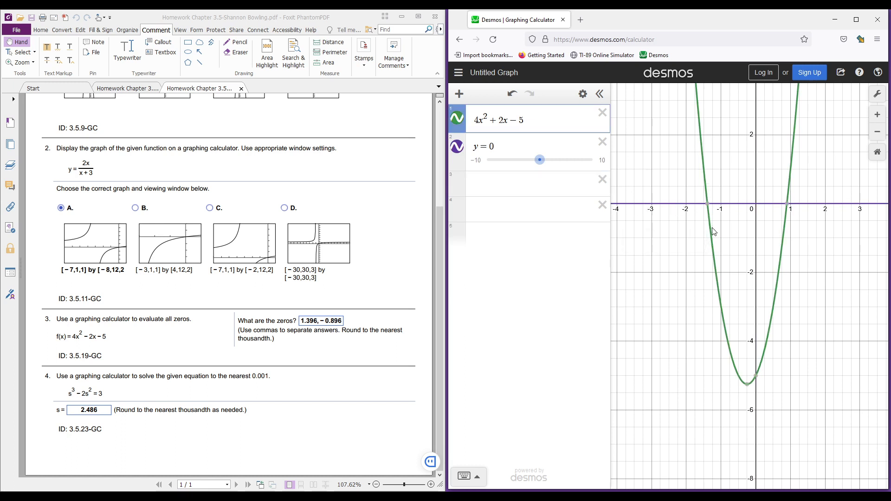
{"action": "mouse_move", "coordinate": [708, 205]}
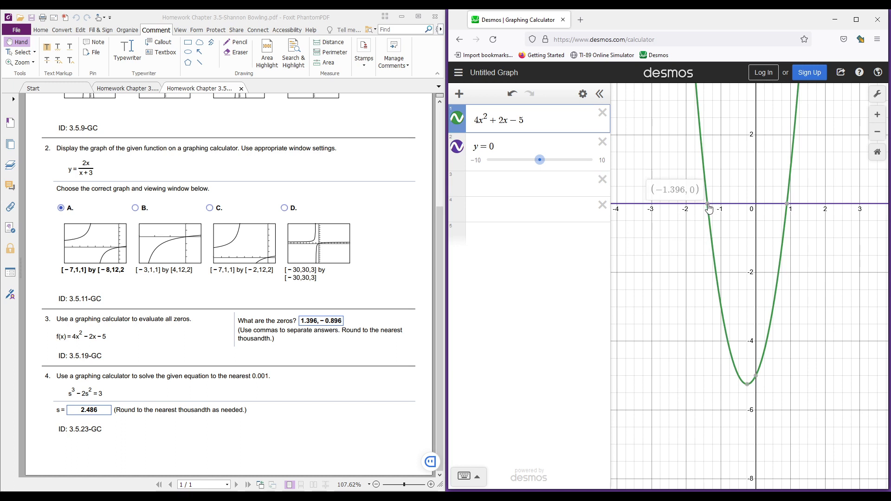
{"action": "left_click", "coordinate": [708, 205]}
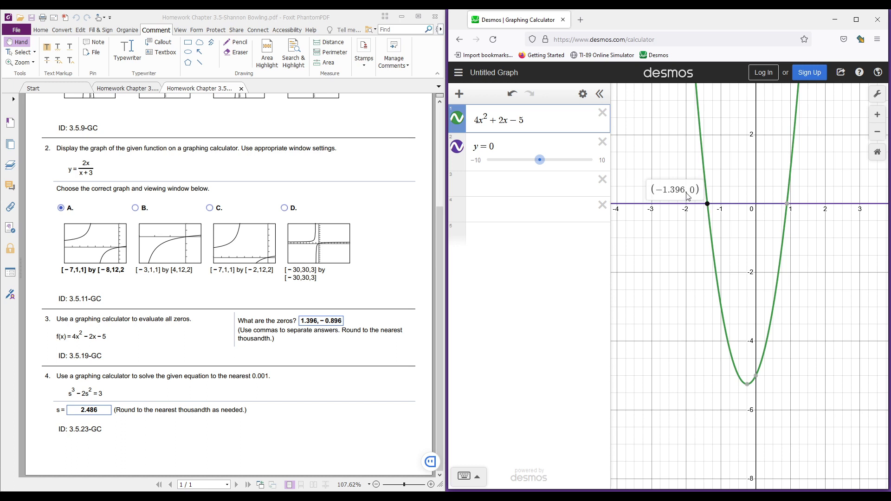
{"action": "left_click", "coordinate": [787, 204]}
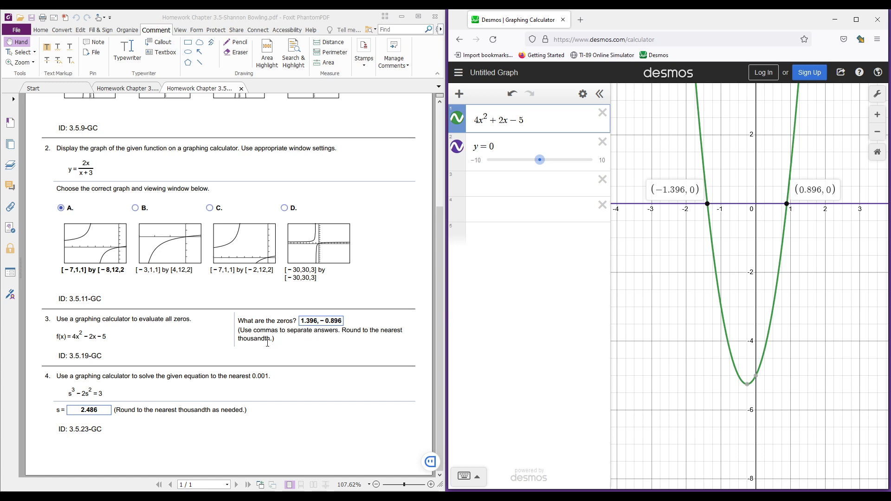
Change +2x to −2x so expression 1 reads 4x² − 2x − 5, then add a row
{"action": "left_click", "coordinate": [498, 120]}
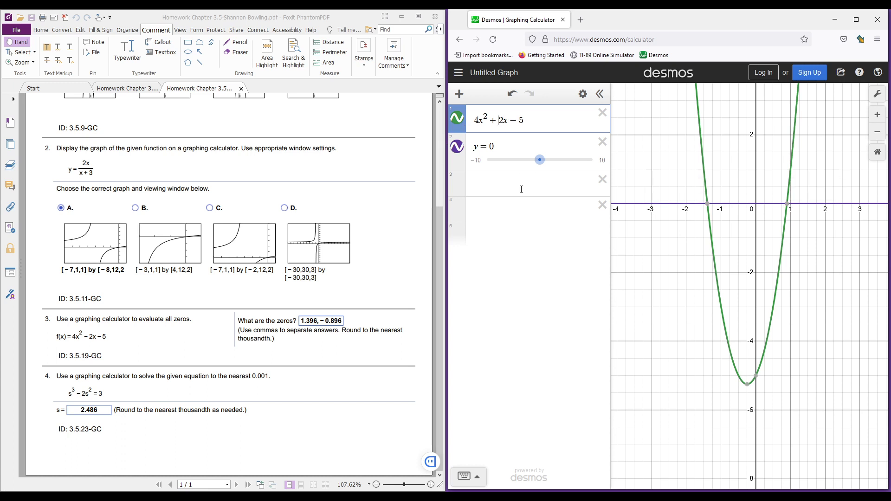
{"action": "key", "text": "BackSpace"}
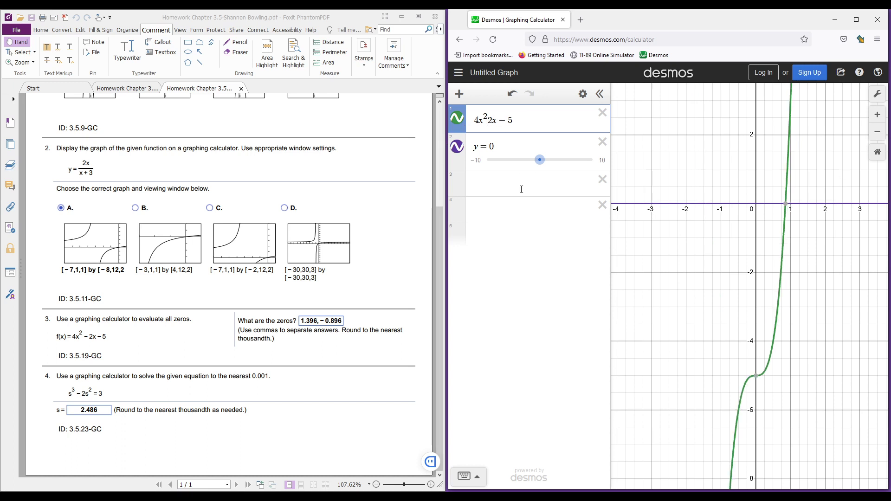
{"action": "type", "text": "-"}
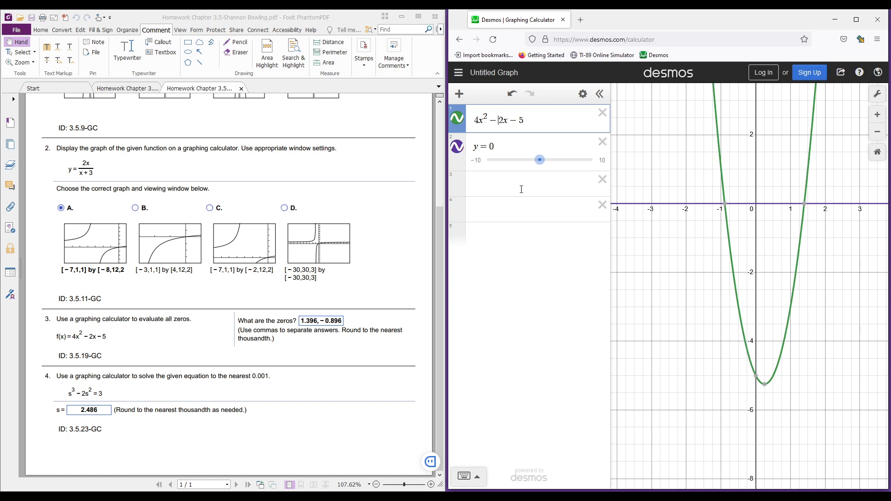
{"action": "key", "text": "Return"}
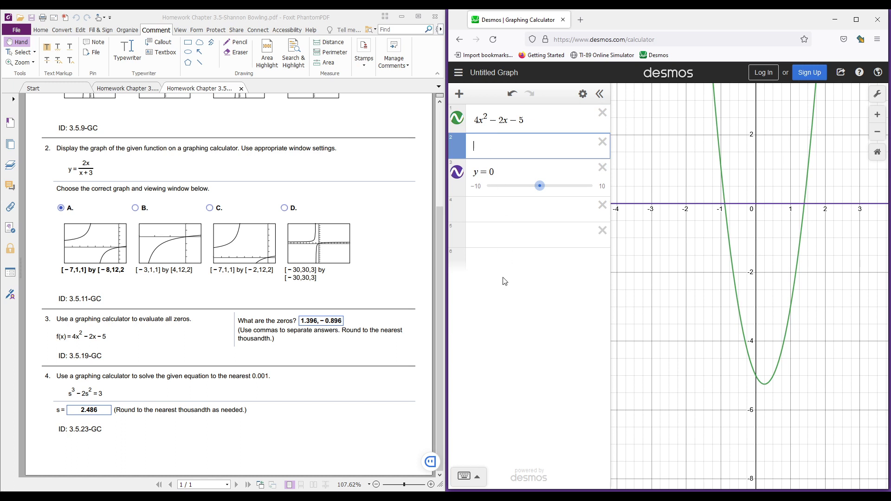
Pin the y = 0 intersections at (1.396, 0) and (−0.896, 0), then mark the zeros answer in the PDF
{"action": "left_click", "coordinate": [805, 204]}
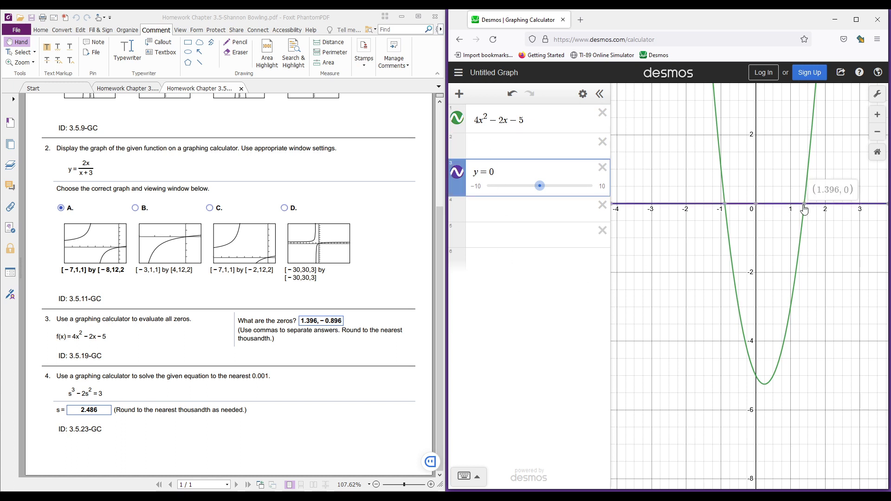
{"action": "left_click", "coordinate": [804, 205]}
{"action": "left_click", "coordinate": [724, 205]}
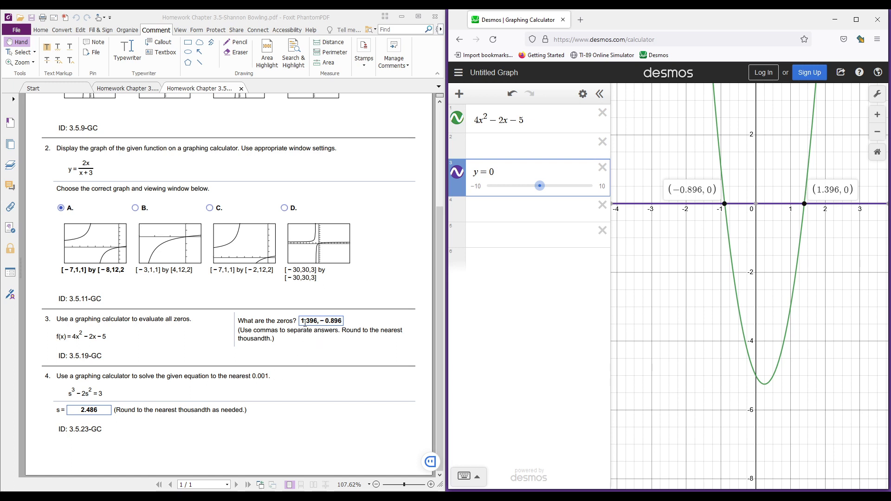
{"action": "left_click_drag", "start_coordinate": [301, 322], "coordinate": [340, 321]}
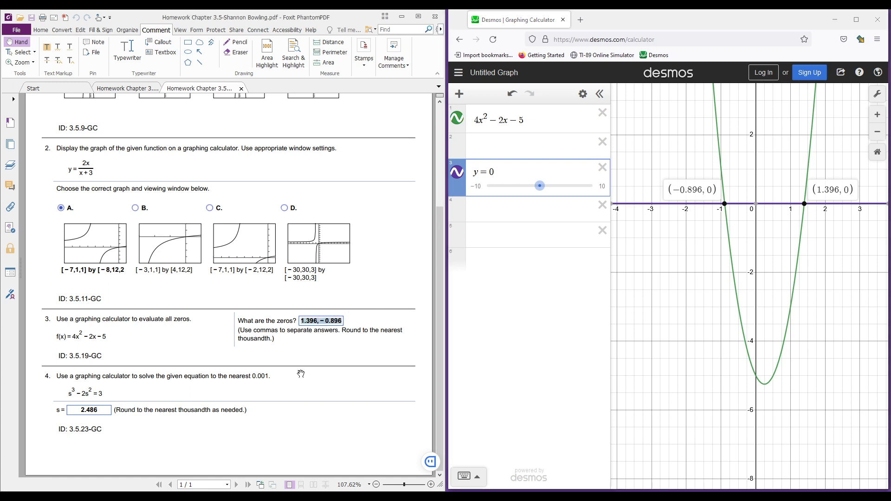
{"action": "left_click", "coordinate": [343, 349]}
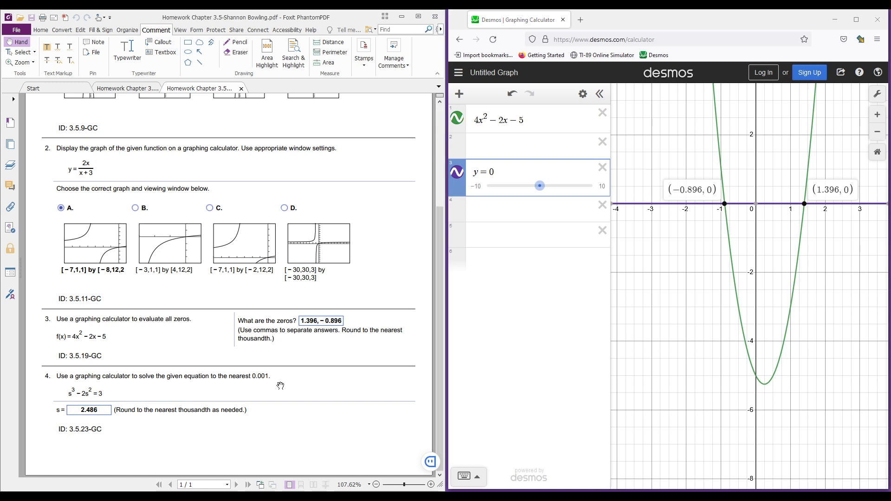
Delete both expressions and enter question 4's equation s³ − 2s² = 3 in row 1
{"action": "left_click", "coordinate": [601, 168]}
{"action": "left_click", "coordinate": [602, 112]}
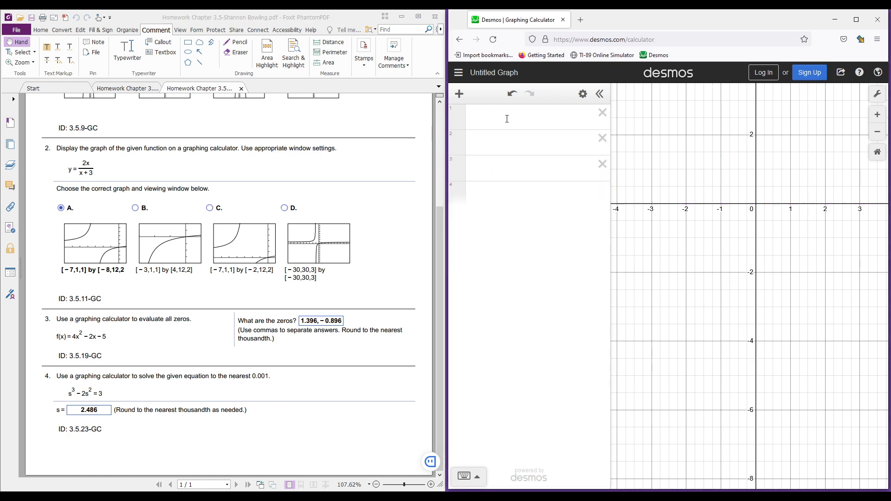
{"action": "left_click", "coordinate": [507, 119]}
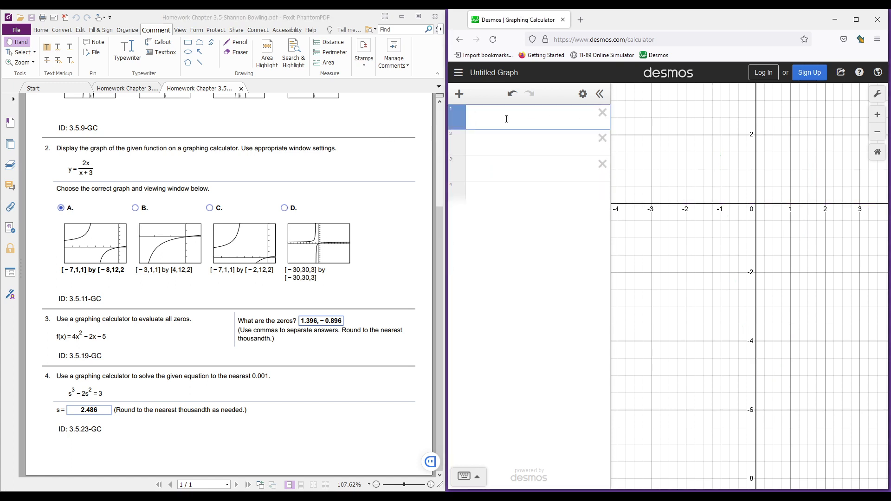
{"action": "type", "text": "s^3"}
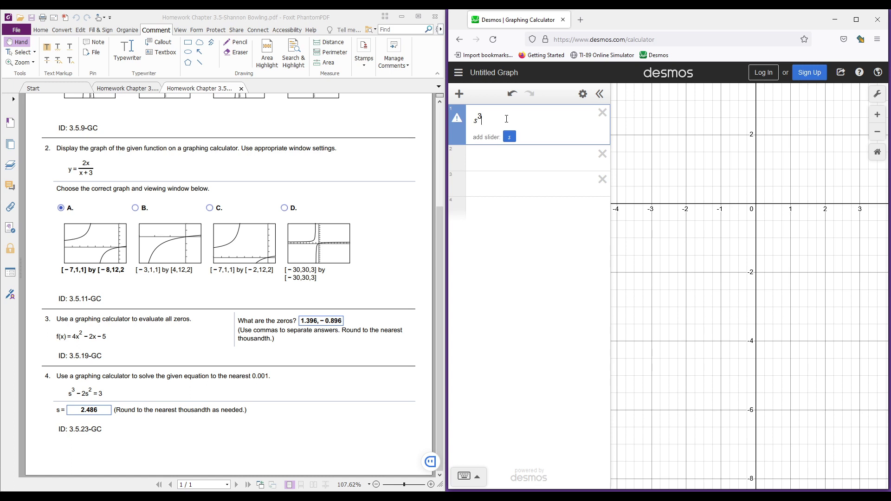
{"action": "type", "text": "-2S"}
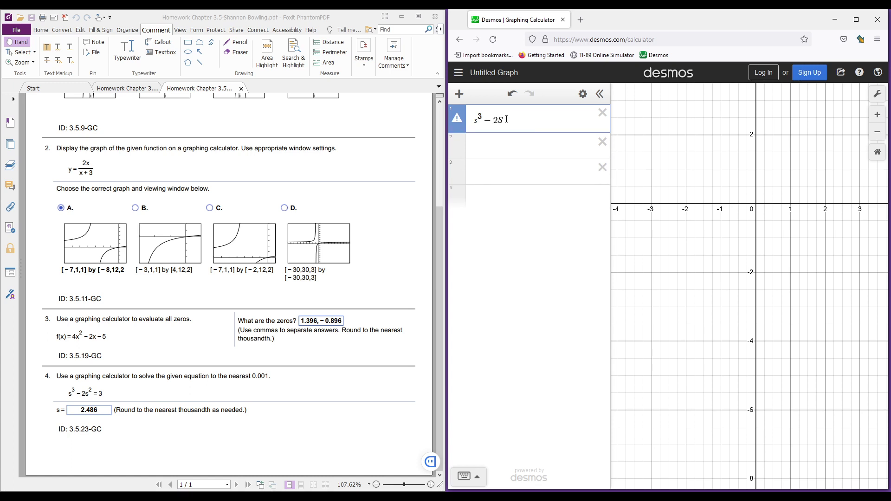
{"action": "type", "text": "^2"}
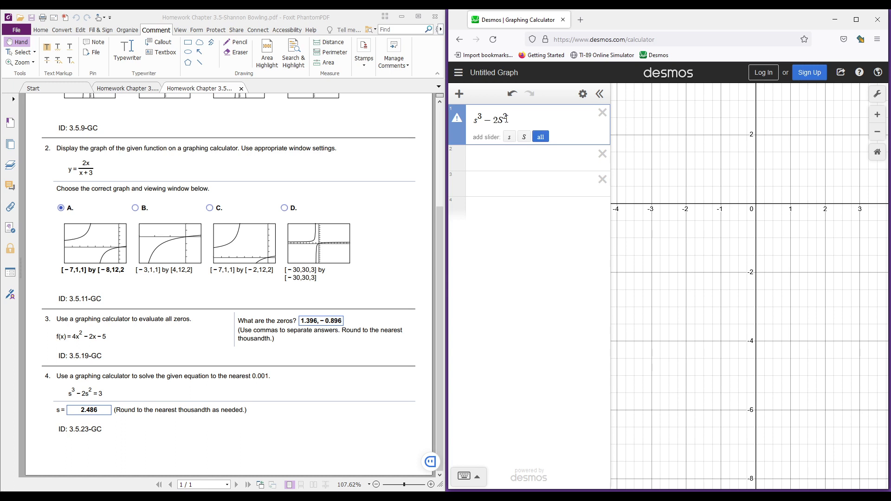
{"action": "key", "text": "BackSpace"}
{"action": "key", "text": "BackSpace"}
{"action": "key", "text": "BackSpace"}
{"action": "type", "text": "s"}
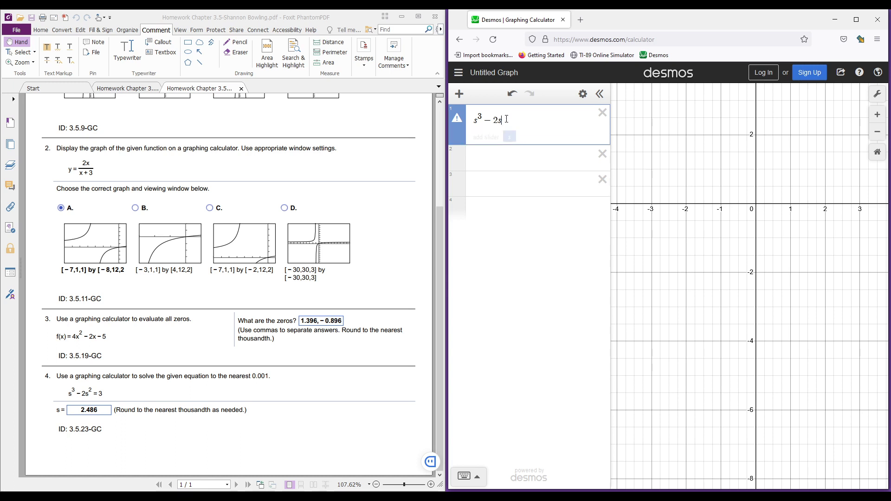
{"action": "type", "text": "^2= 3"}
{"action": "key", "text": "Return"}
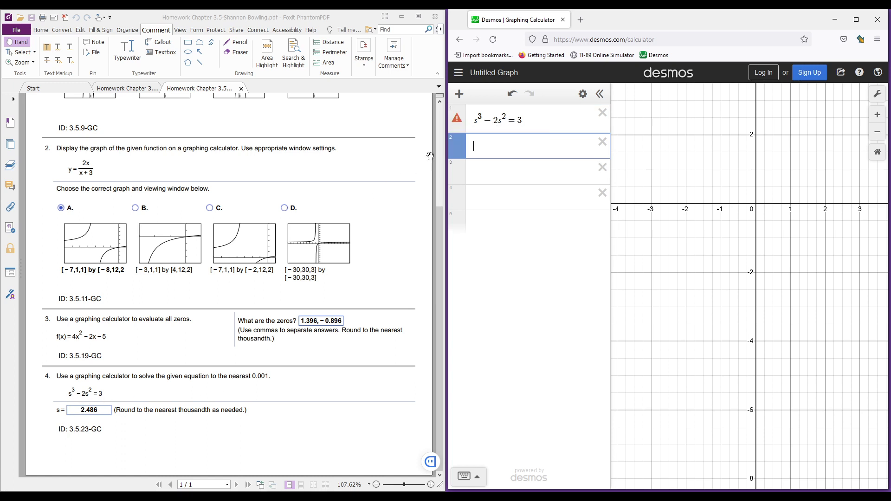
Rewrite the equation in x and drop the = 3 so the cubic x³ − 2x² plots
{"action": "left_click", "coordinate": [477, 120]}
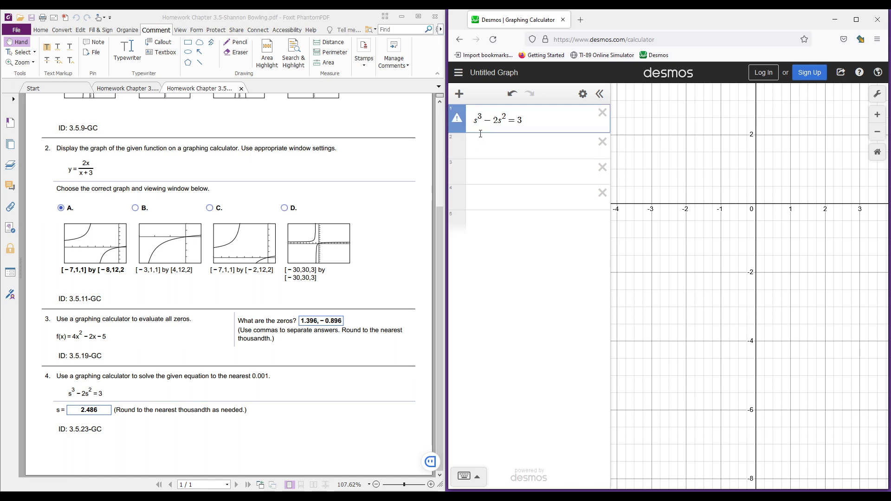
{"action": "key", "text": "BackSpace"}
{"action": "type", "text": "x"}
{"action": "key", "text": "BackSpace"}
{"action": "type", "text": "x"}
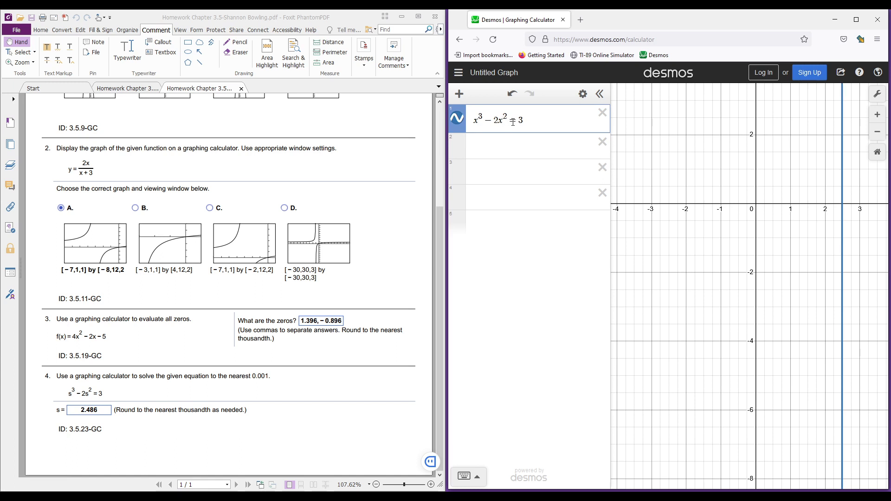
{"action": "key", "text": "BackSpace"}
{"action": "key", "text": "BackSpace"}
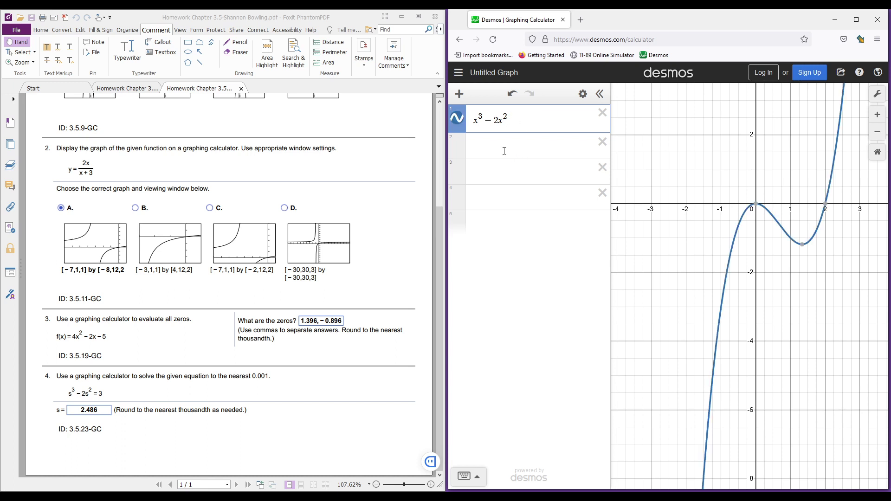
Add a second expression y = 3, removing a stray 2
{"action": "left_click", "coordinate": [503, 145]}
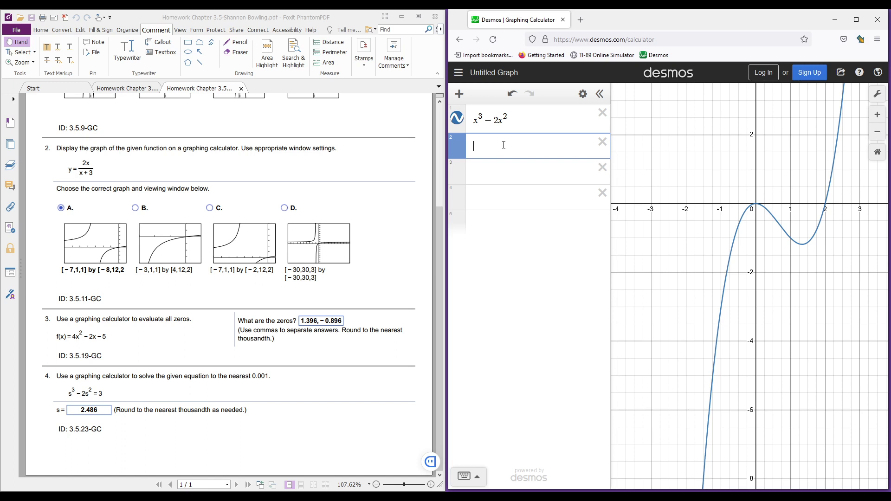
{"action": "type", "text": "y = 32"}
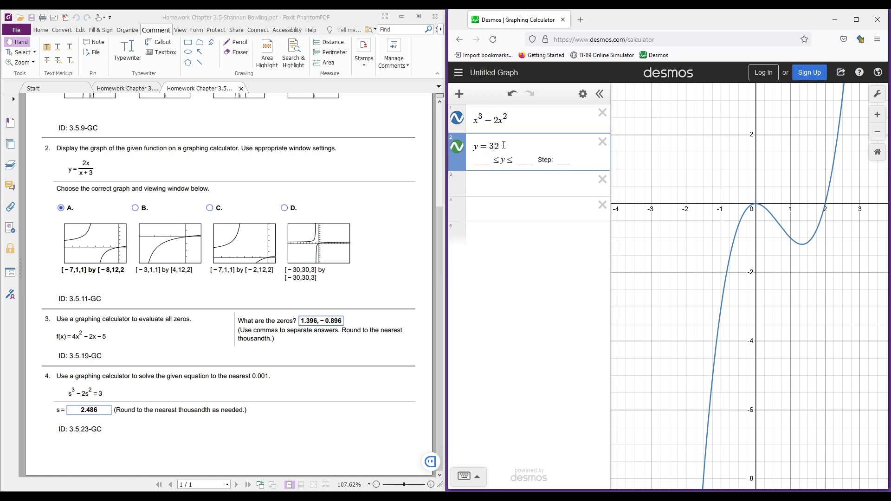
{"action": "key", "text": "BackSpace"}
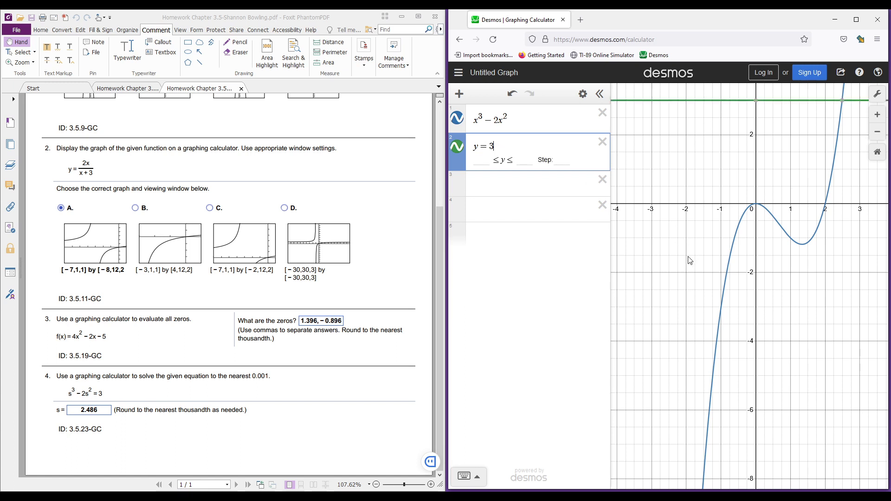
Pan to the cubic's crossing with y = 3 and pin it at (2.486, 3)
{"action": "left_click_drag", "start_coordinate": [792, 164], "coordinate": [767, 282]}
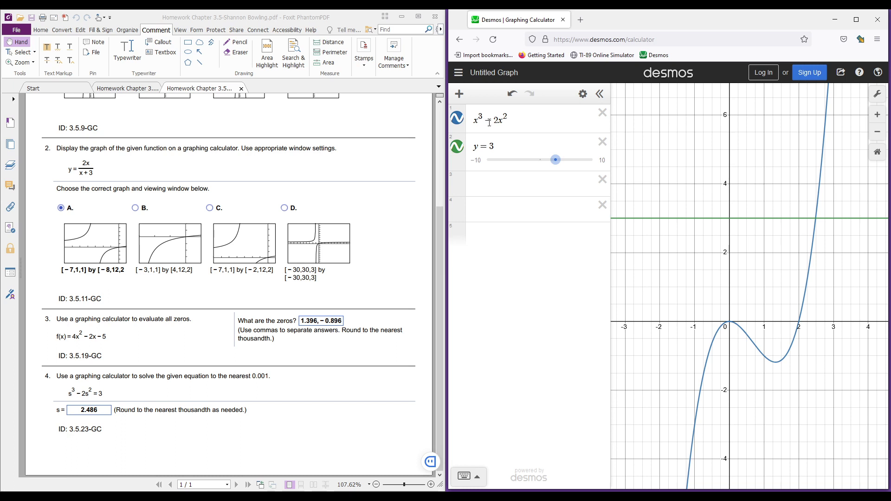
{"action": "left_click", "coordinate": [753, 349]}
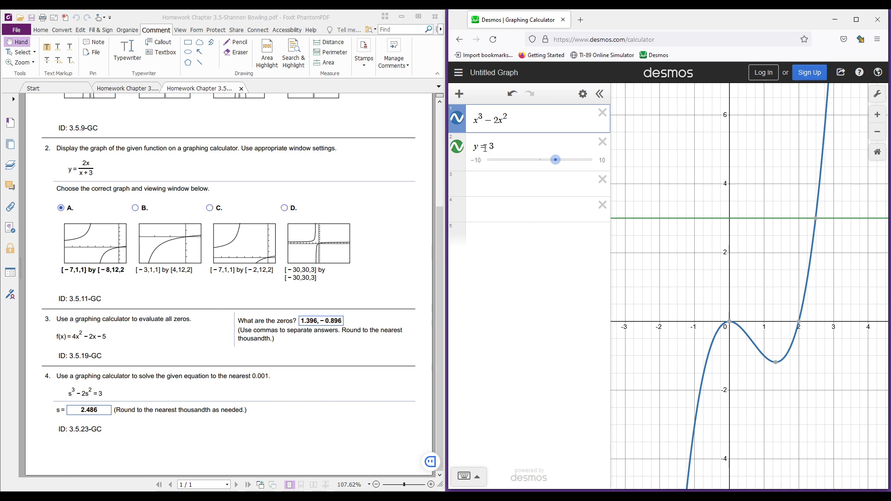
{"action": "left_click", "coordinate": [679, 218]}
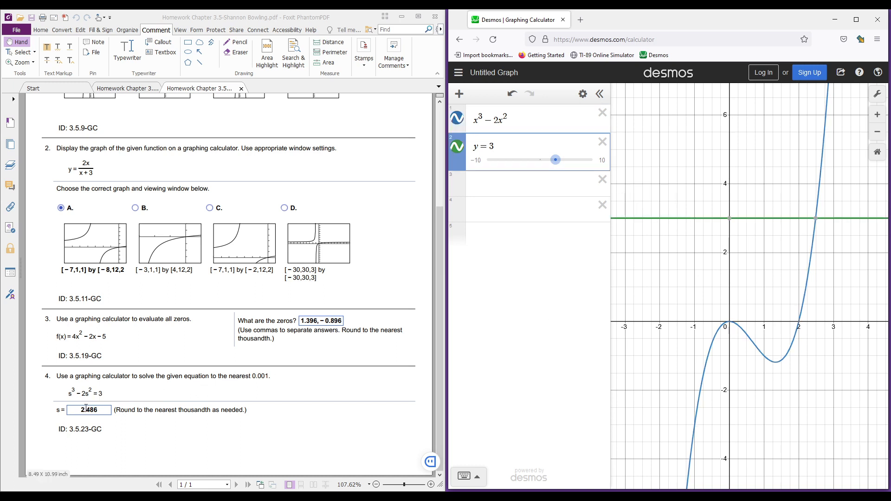
{"action": "left_click", "coordinate": [816, 224]}
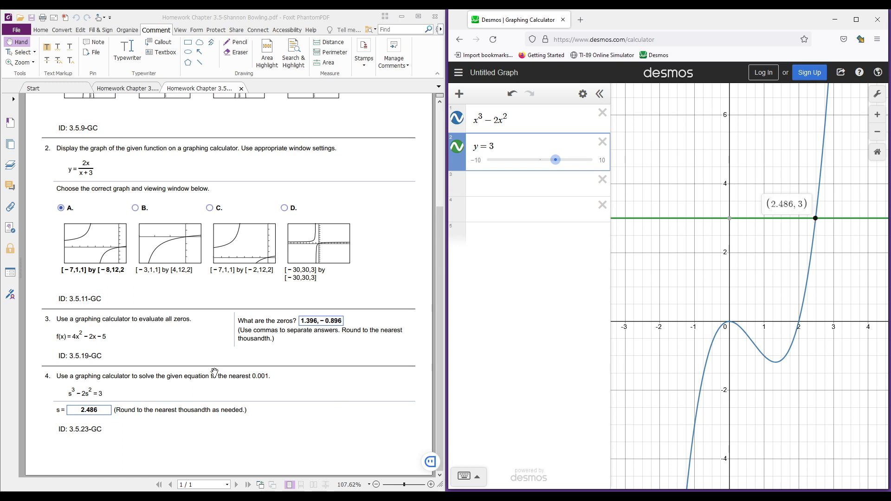
Check problem 4's cubic in the PDF, then re-pin the (2.486, 3) intersection label
{"action": "left_click_drag", "start_coordinate": [69, 395], "coordinate": [96, 393]}
{"action": "left_click", "coordinate": [101, 393]}
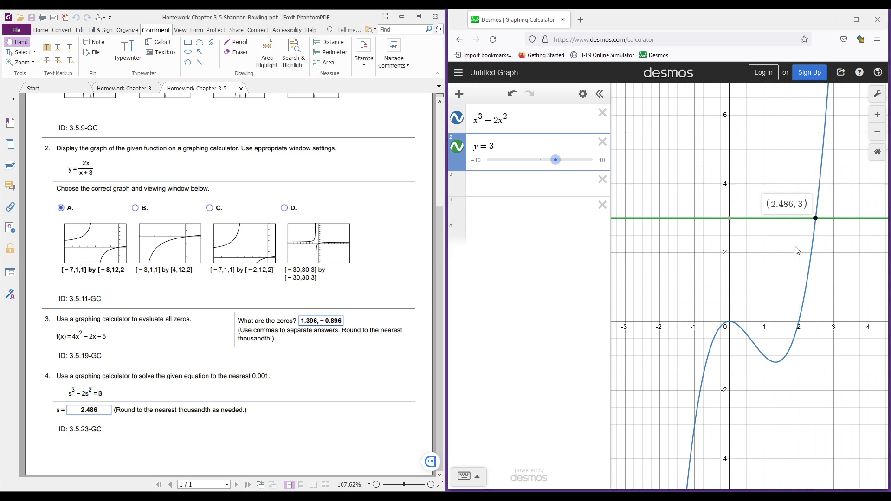
{"action": "left_click", "coordinate": [839, 239]}
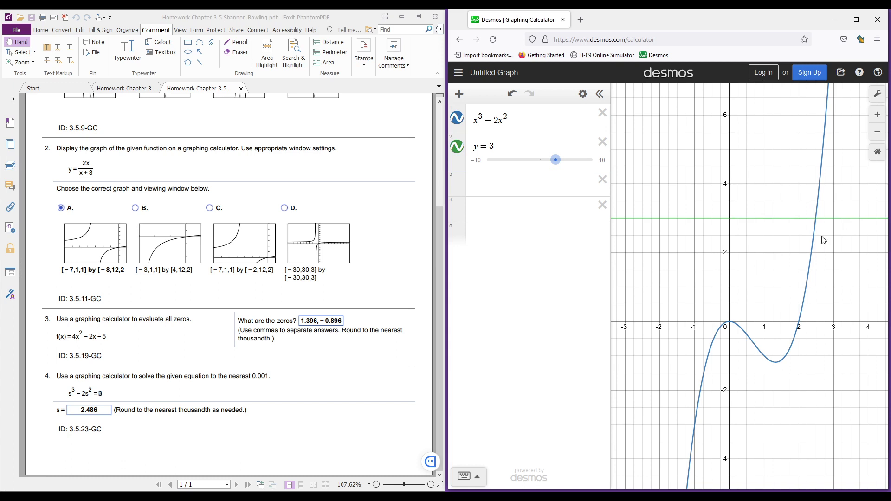
{"action": "left_click", "coordinate": [812, 261]}
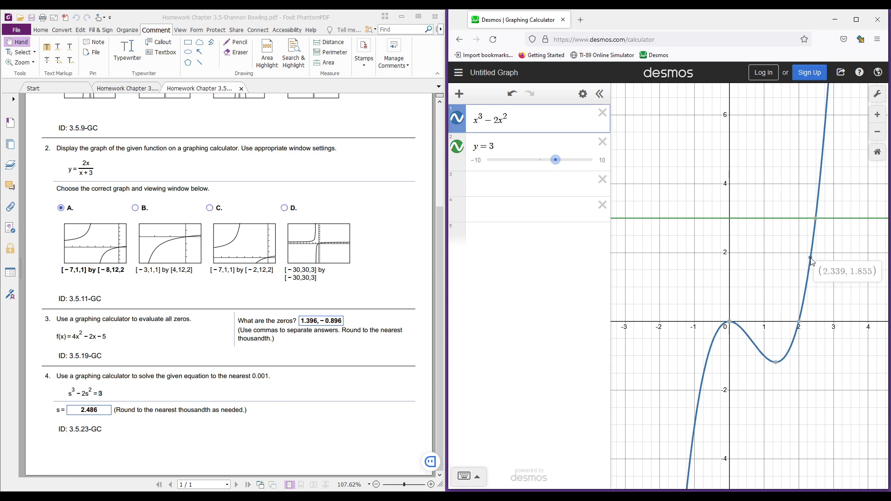
{"action": "left_click", "coordinate": [774, 219]}
{"action": "mouse_move", "coordinate": [819, 224]}
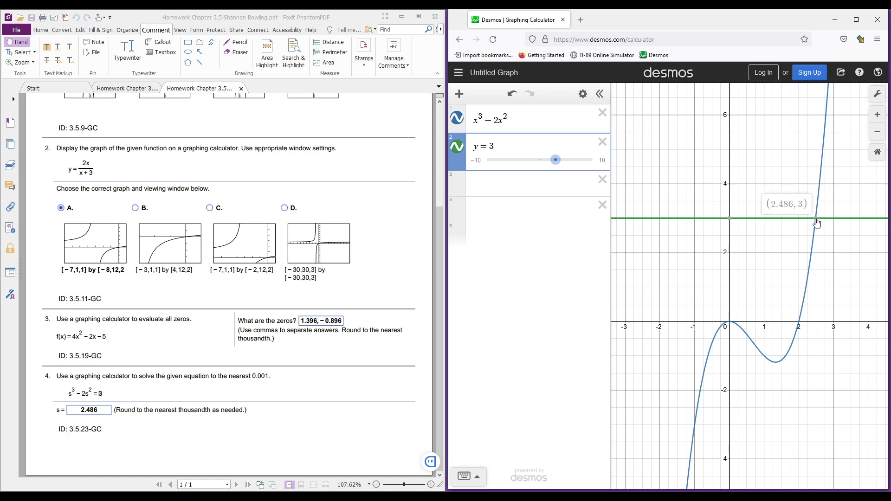
{"action": "left_click", "coordinate": [815, 223]}
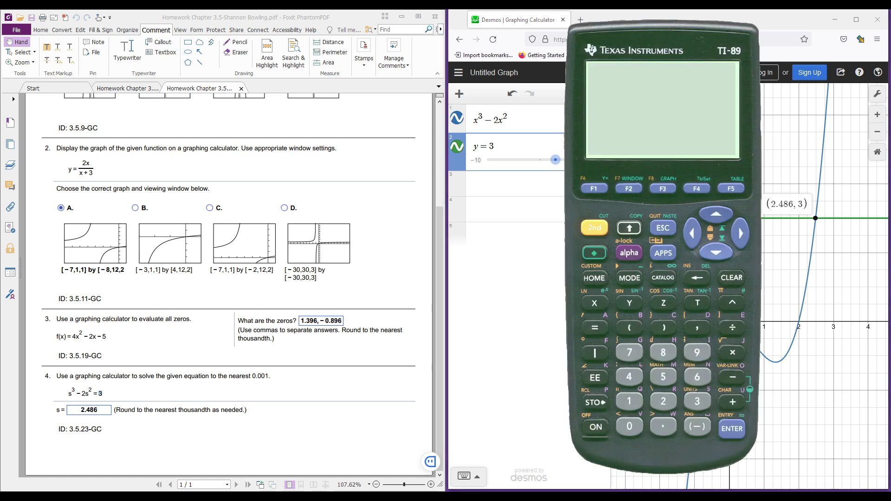
Turn on the TI-89 and open the Y= function editor
{"action": "left_click", "coordinate": [603, 433]}
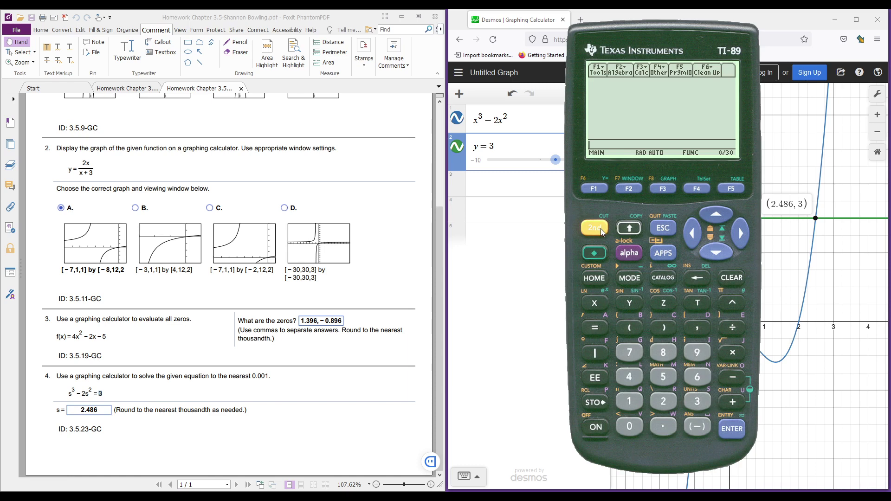
{"action": "left_click", "coordinate": [595, 254]}
{"action": "left_click", "coordinate": [598, 191]}
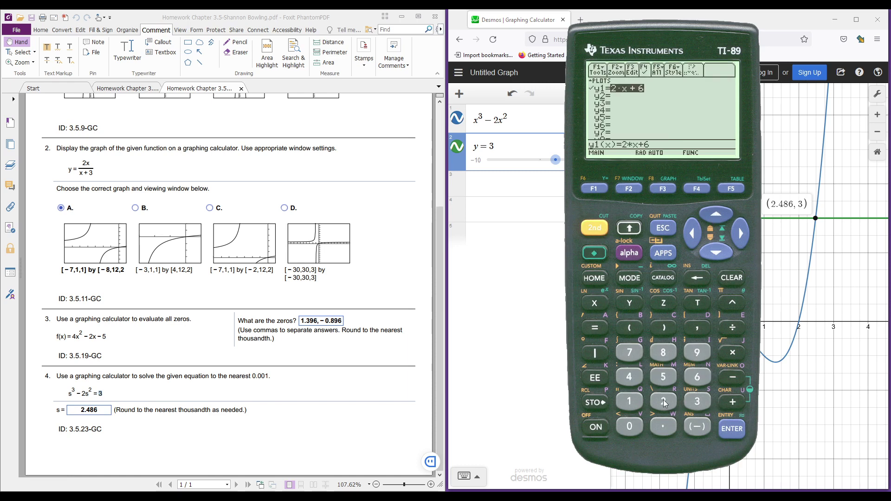
Replace y1 with x^3-2x^2
{"action": "left_click", "coordinate": [732, 428]}
{"action": "left_click", "coordinate": [595, 303]}
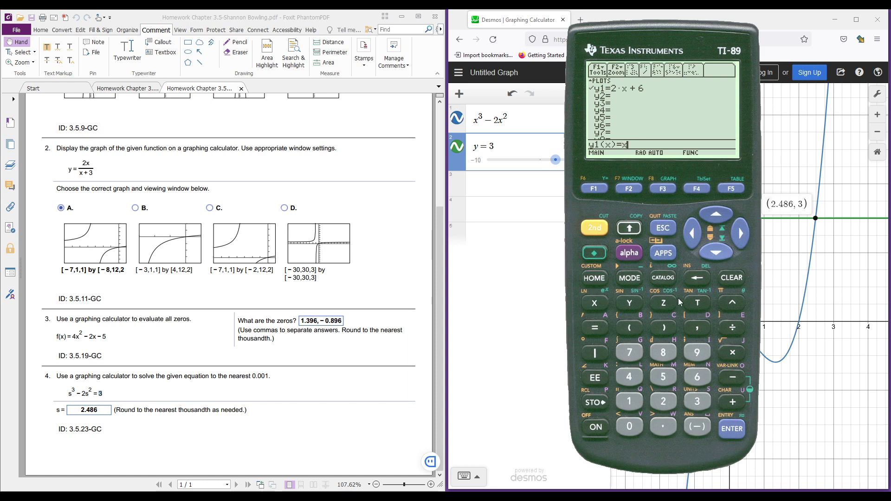
{"action": "left_click", "coordinate": [732, 302]}
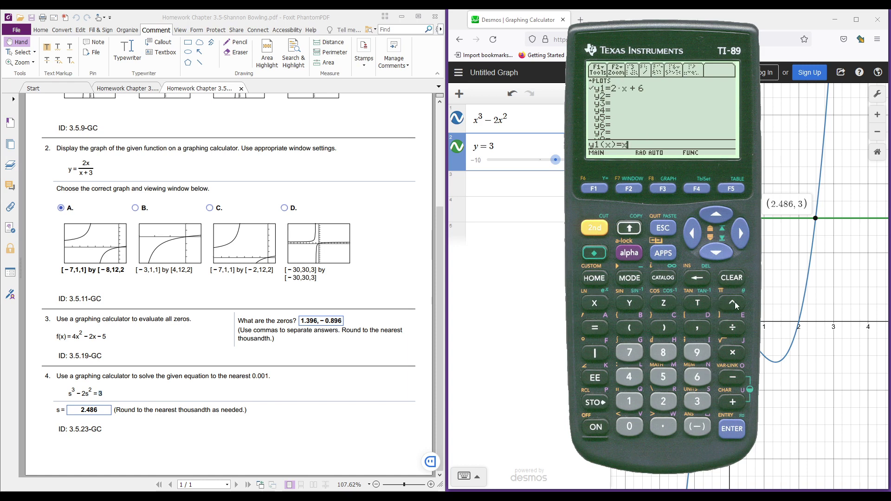
{"action": "left_click", "coordinate": [698, 402]}
{"action": "left_click", "coordinate": [731, 378]}
{"action": "left_click", "coordinate": [668, 403]}
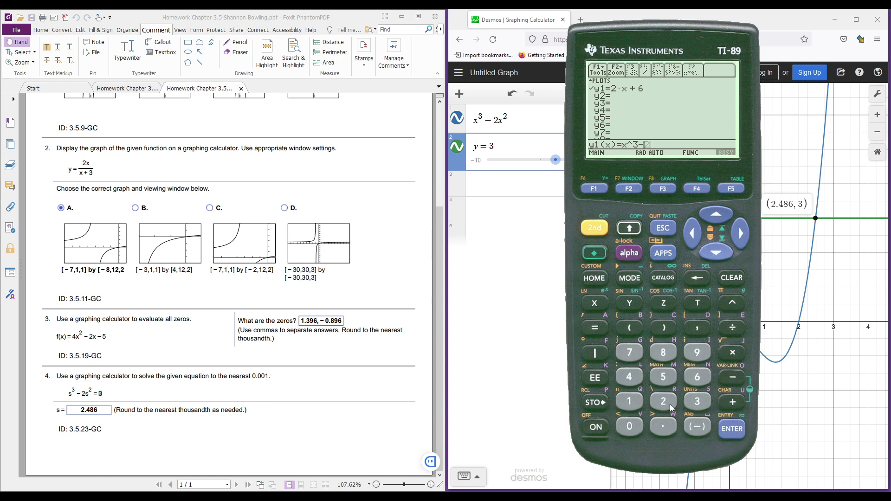
{"action": "left_click", "coordinate": [596, 302]}
{"action": "left_click", "coordinate": [730, 303]}
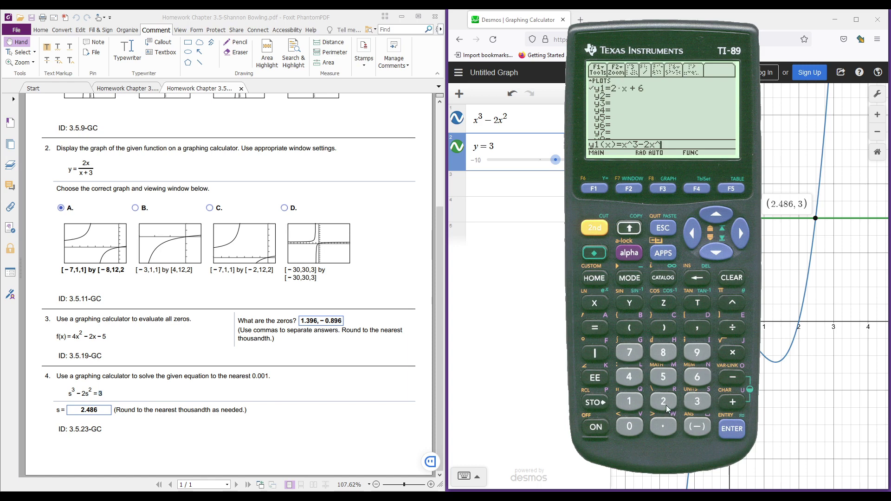
{"action": "left_click", "coordinate": [668, 403]}
{"action": "left_click", "coordinate": [734, 430]}
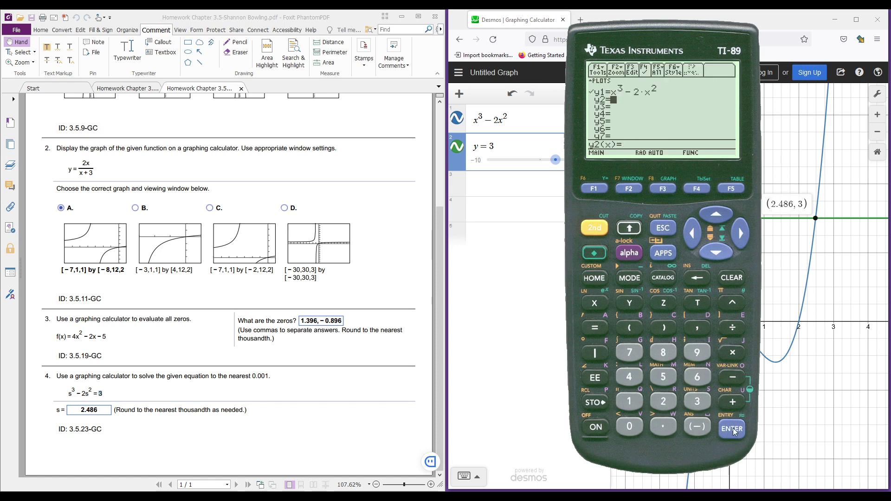
Set y2 to 3 and graph both functions
{"action": "left_click", "coordinate": [702, 402]}
{"action": "left_click", "coordinate": [727, 427]}
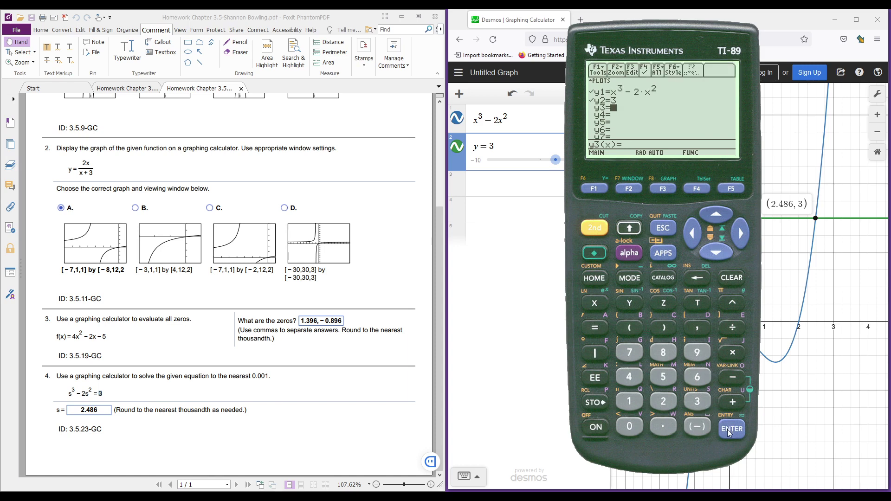
{"action": "left_click", "coordinate": [593, 254]}
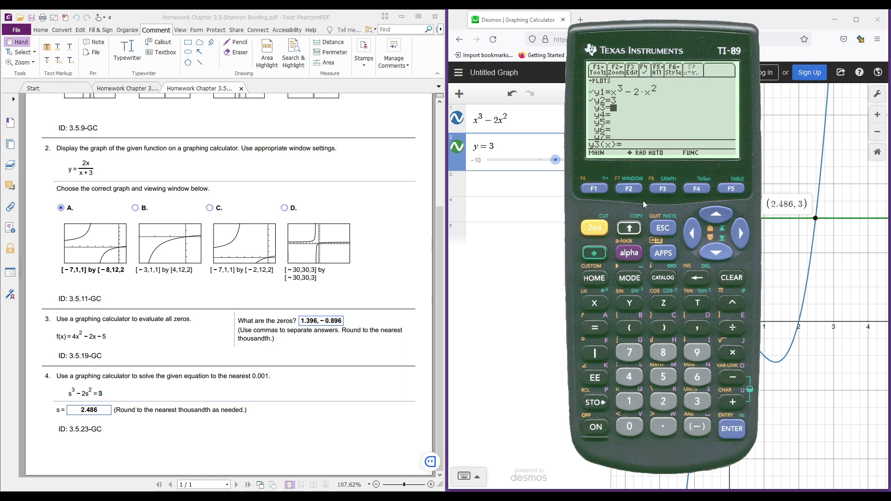
{"action": "left_click", "coordinate": [664, 189]}
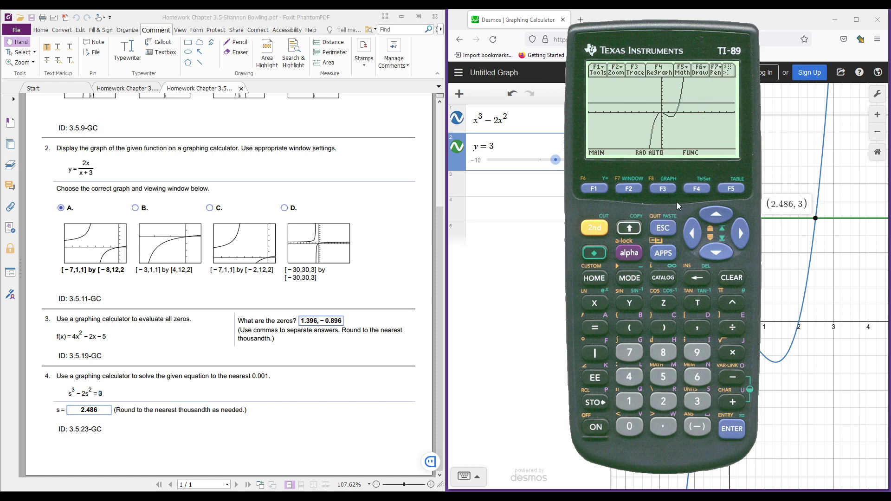
Choose 5:Intersection from the F5 Math menu on the graph screen
{"action": "left_click", "coordinate": [726, 191]}
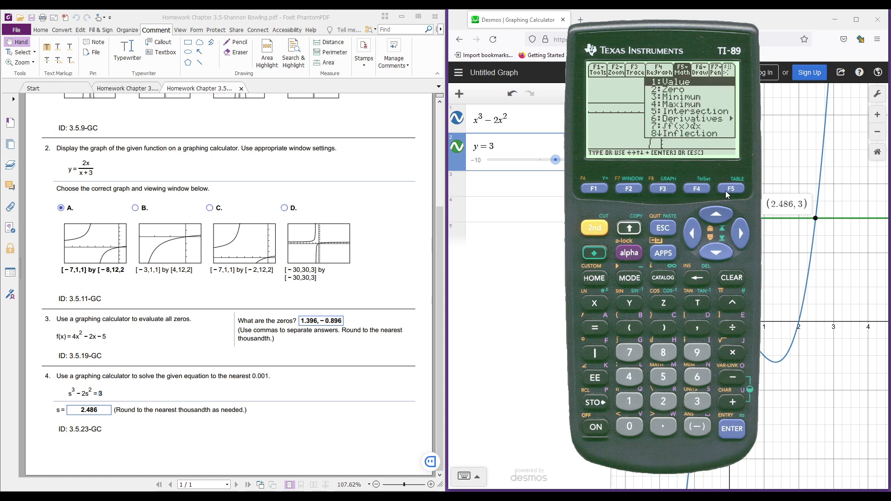
{"action": "left_click", "coordinate": [718, 253]}
{"action": "left_click", "coordinate": [718, 254]}
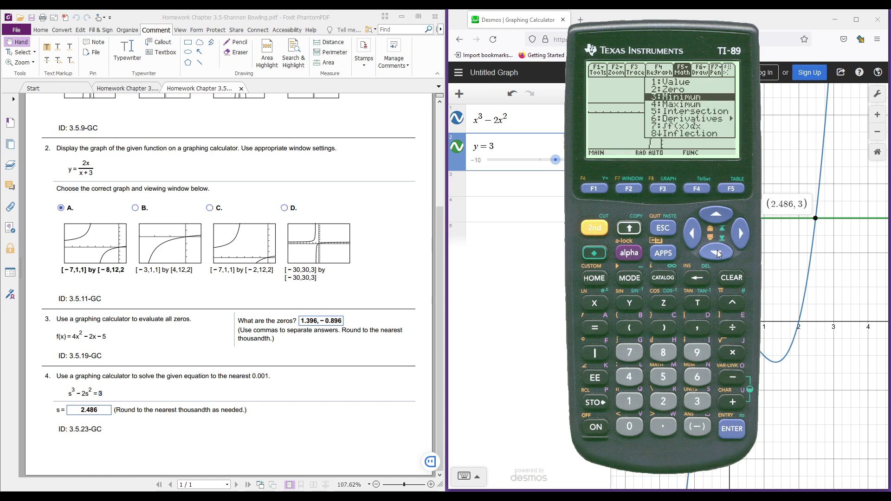
{"action": "left_click", "coordinate": [718, 254]}
{"action": "left_click", "coordinate": [717, 254]}
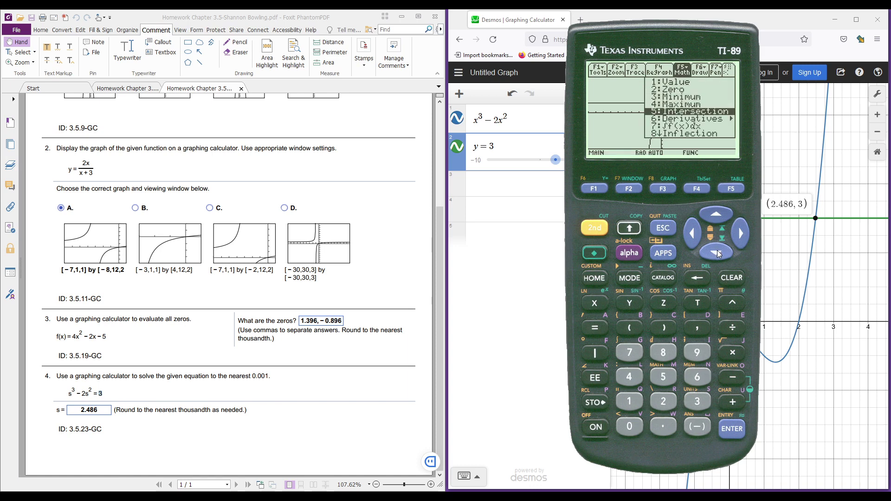
{"action": "left_click", "coordinate": [732, 435]}
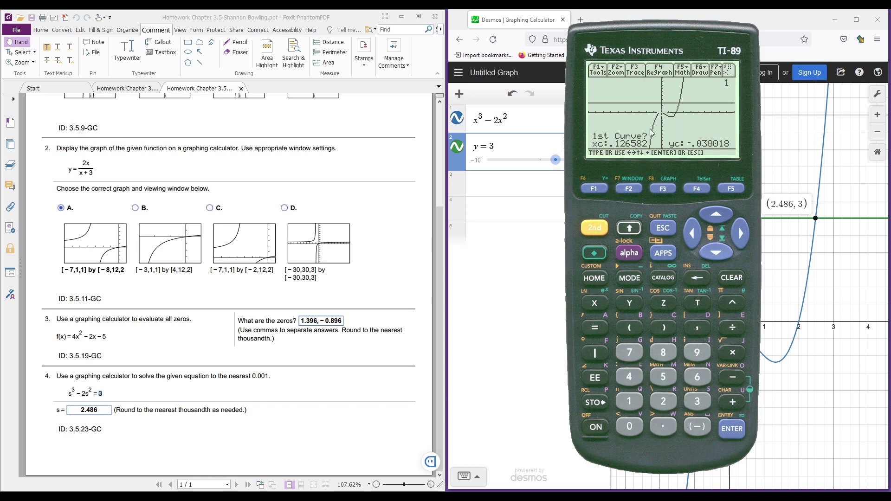
Pick both curves and set bounds to get xc = 2.48558, yc = 3, then return to the PDF
{"action": "left_click", "coordinate": [732, 429]}
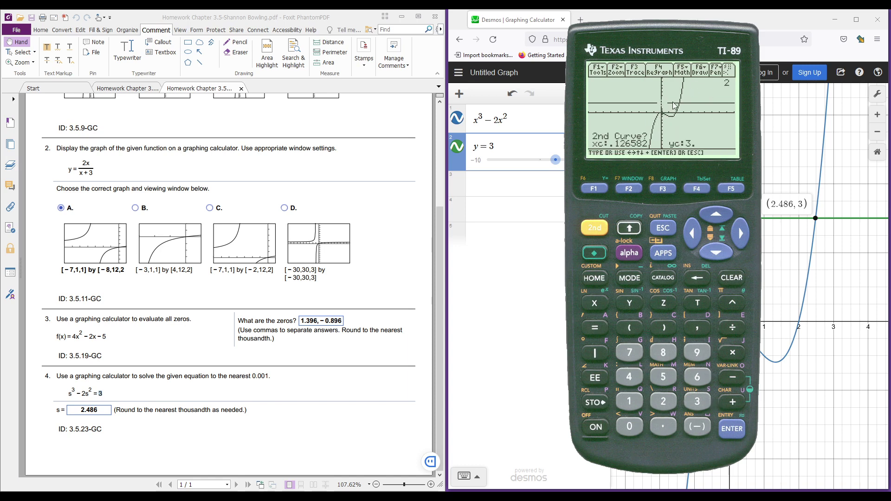
{"action": "left_click", "coordinate": [732, 428]}
{"action": "left_click", "coordinate": [725, 433]}
{"action": "left_click", "coordinate": [740, 237]}
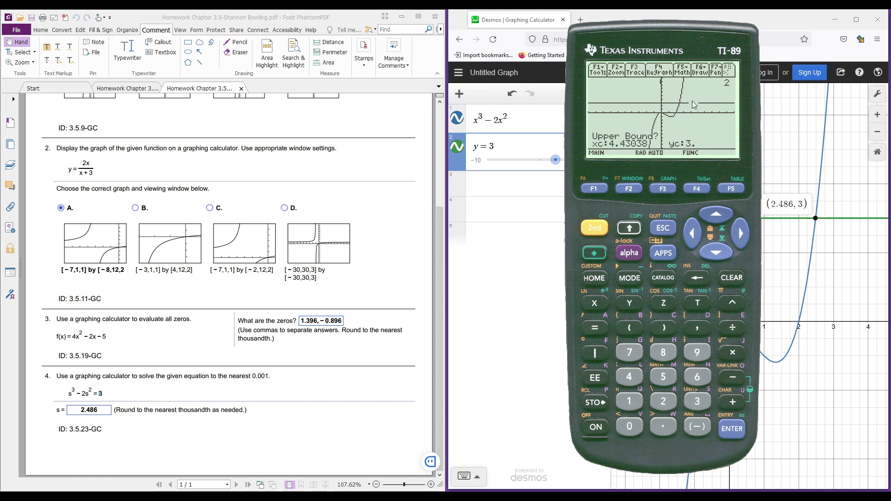
{"action": "left_click", "coordinate": [738, 432]}
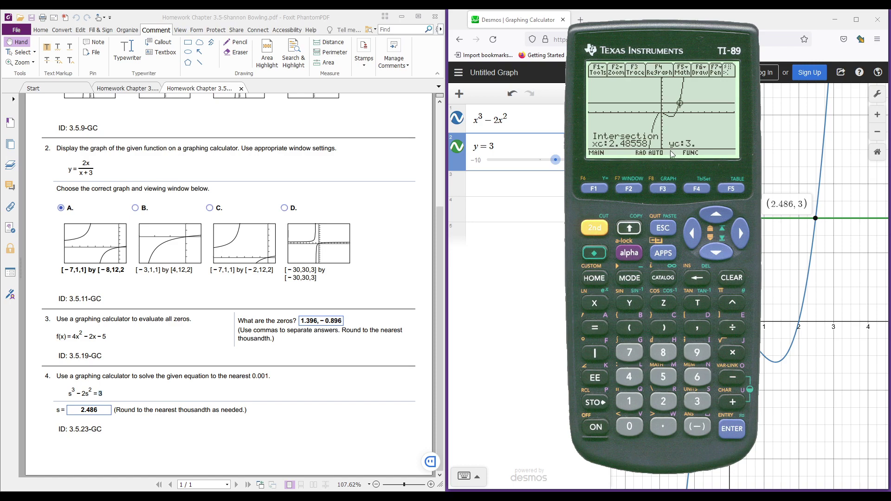
{"action": "left_click", "coordinate": [301, 393]}
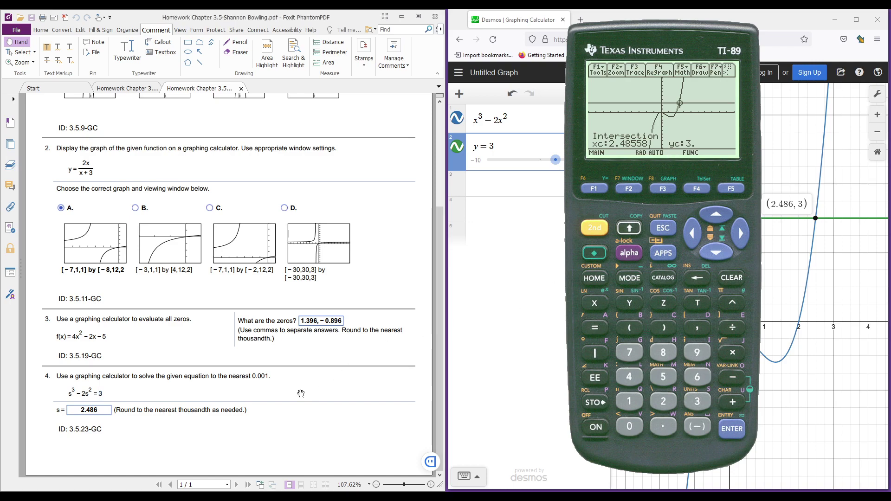
{"action": "scroll", "coordinate": [301, 393], "scroll_direction": "up", "scroll_amount": 5}
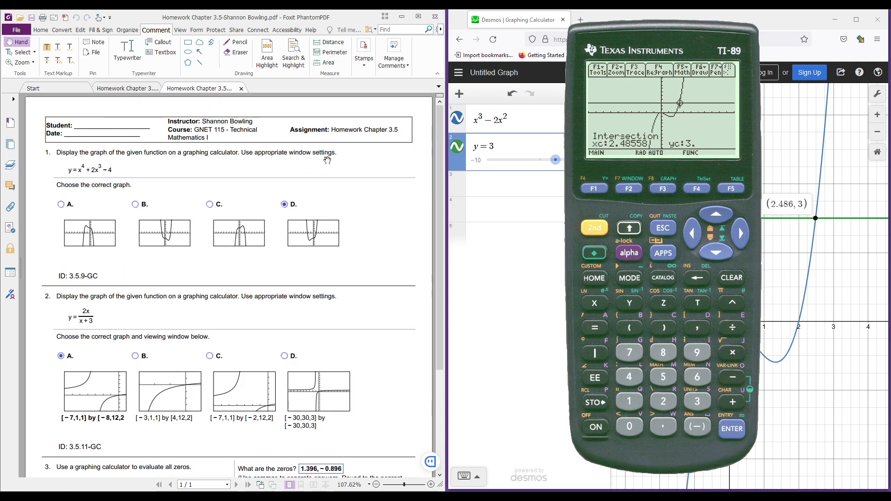